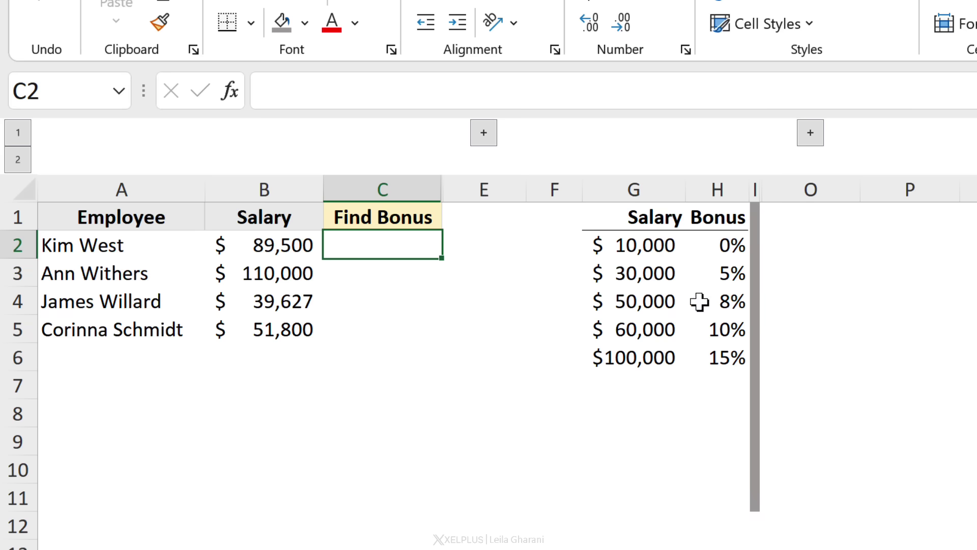
# Examine the salary thresholds in column G and their matching bonus percentages in column H
pyautogui.click(654, 254)
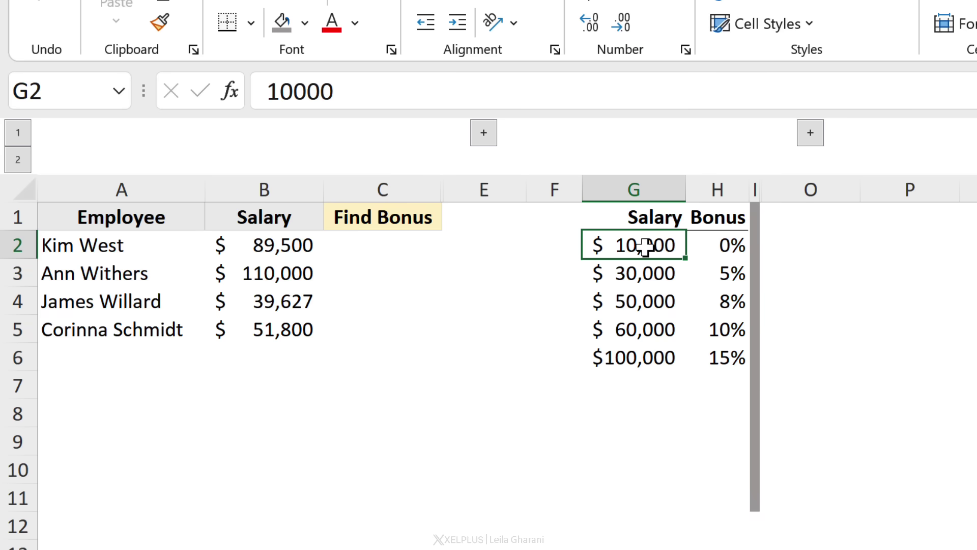
pyautogui.click(650, 281)
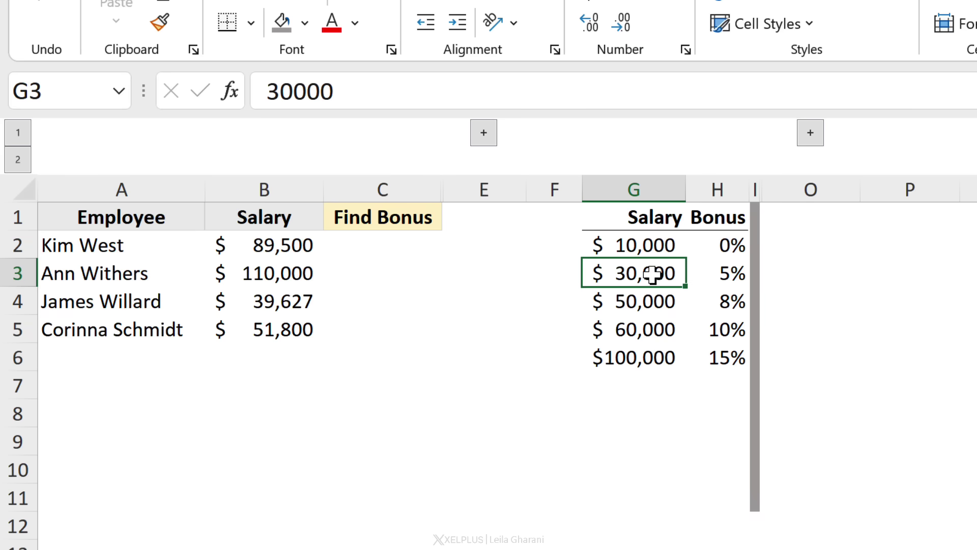
pyautogui.click(646, 302)
pyautogui.click(729, 279)
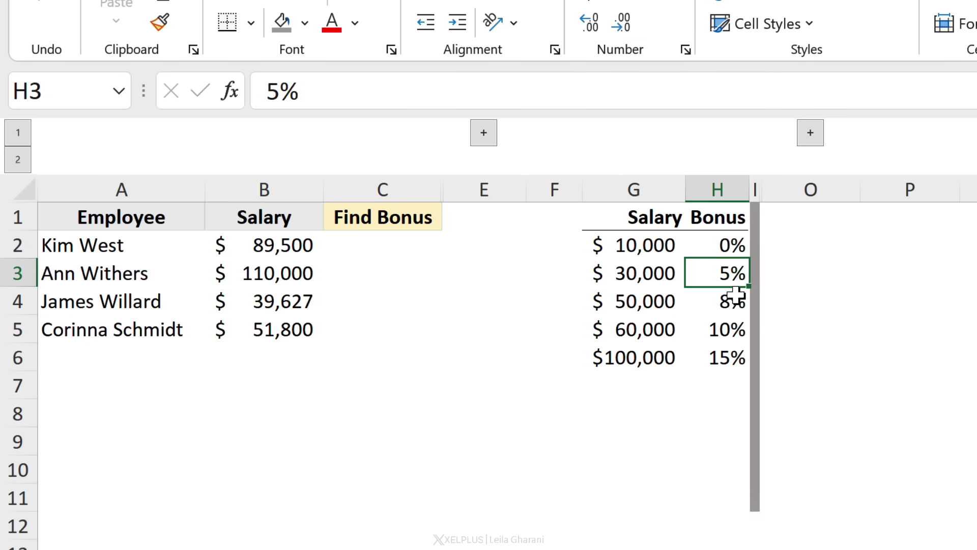
pyautogui.click(645, 362)
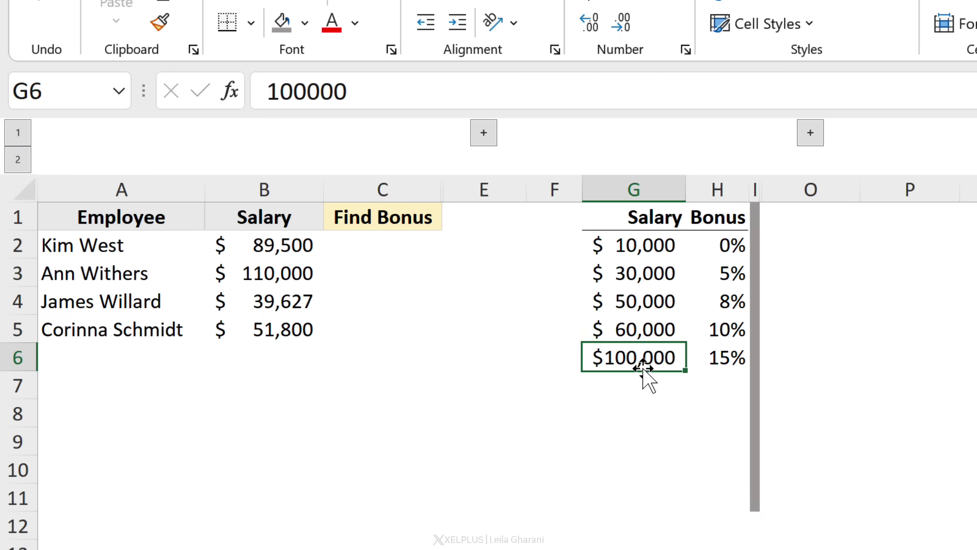
pyautogui.click(713, 363)
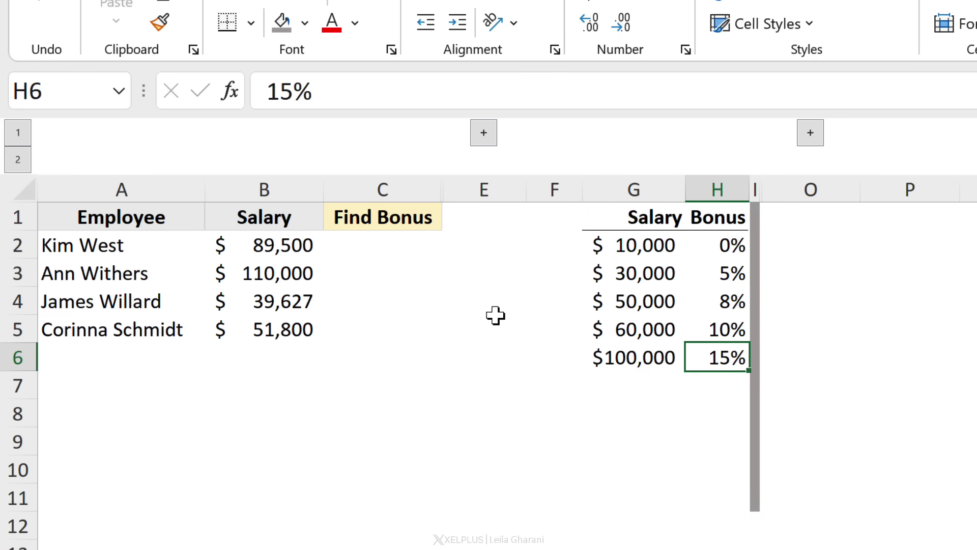
# Start a LOOKUP formula in C2 with B2 as the lookup value and the absolute range $G$2:$G$6 as the lookup vector
pyautogui.click(386, 249)
pyautogui.write('=l')
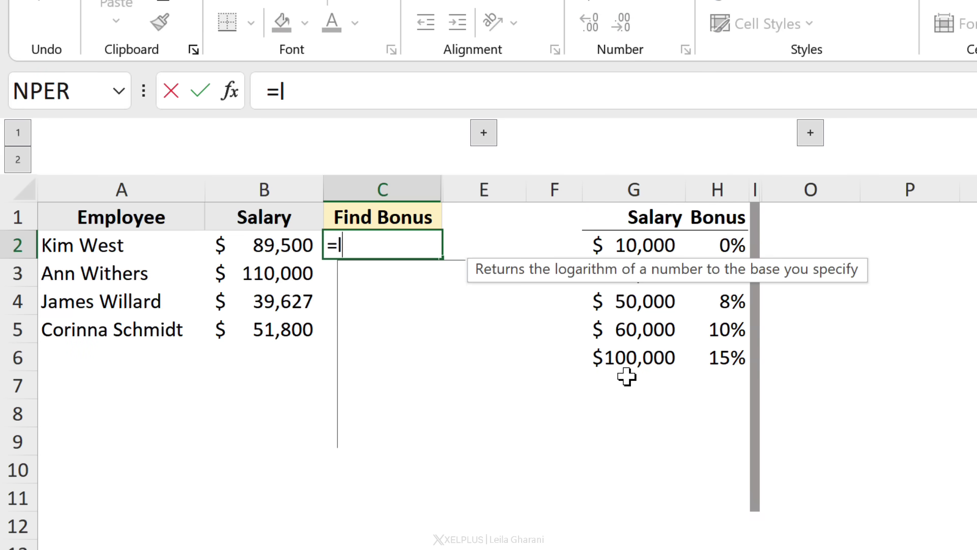
pyautogui.write('ook')
pyautogui.press('Tab')
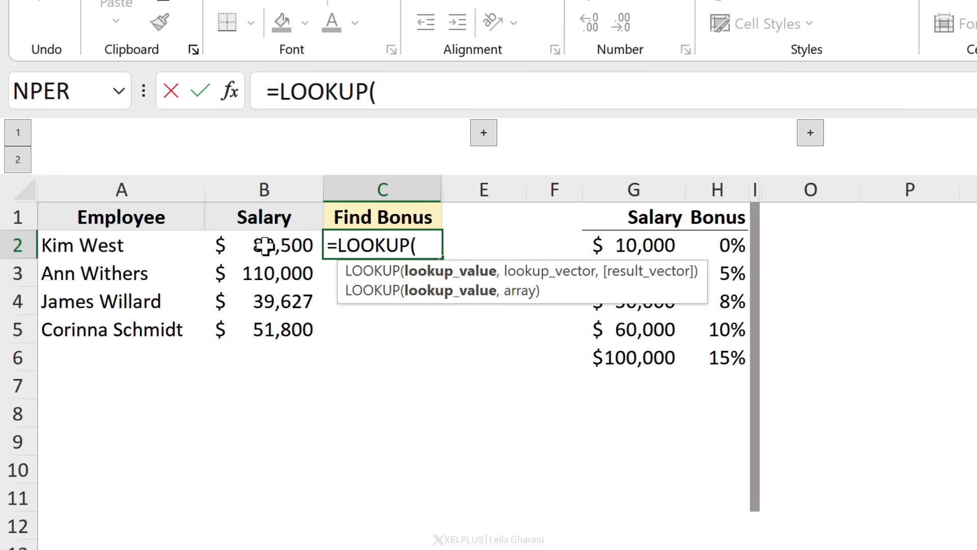
pyautogui.click(264, 246)
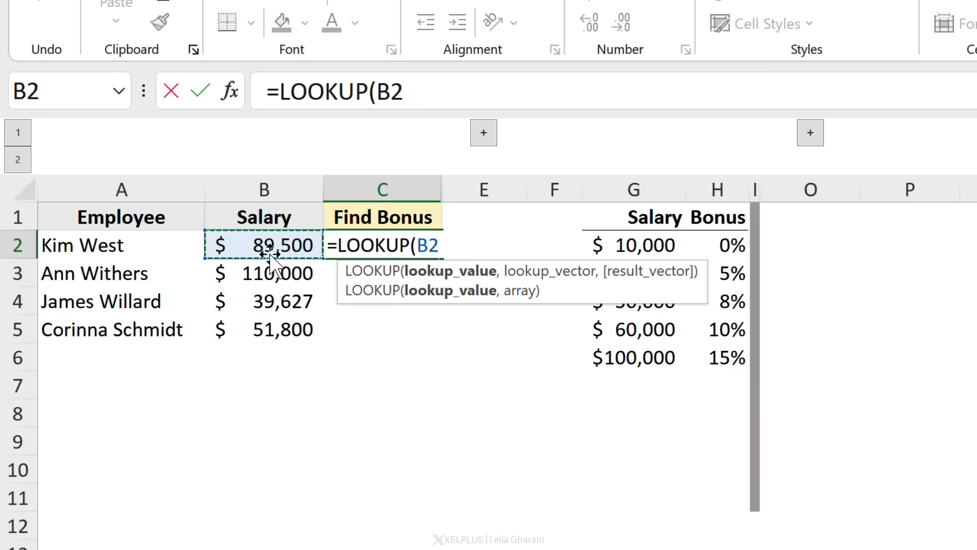
pyautogui.write(',')
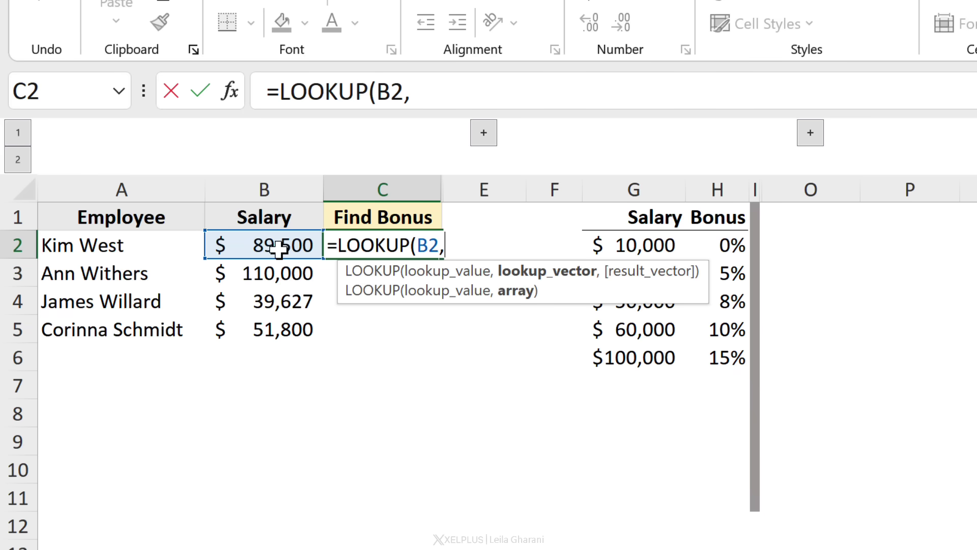
pyautogui.moveTo(629, 243); pyautogui.dragTo(632, 356)
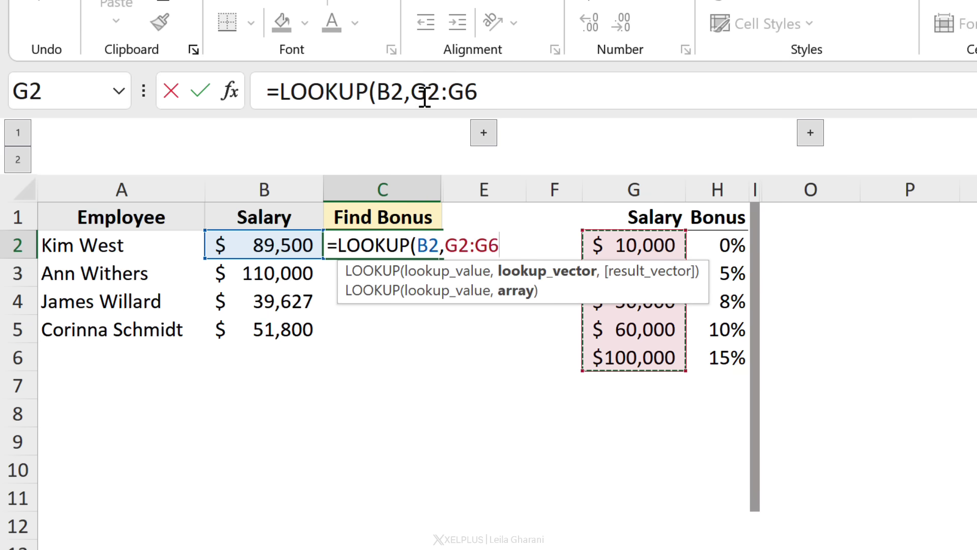
pyautogui.moveTo(427, 96); pyautogui.dragTo(470, 96)
pyautogui.press('F4')
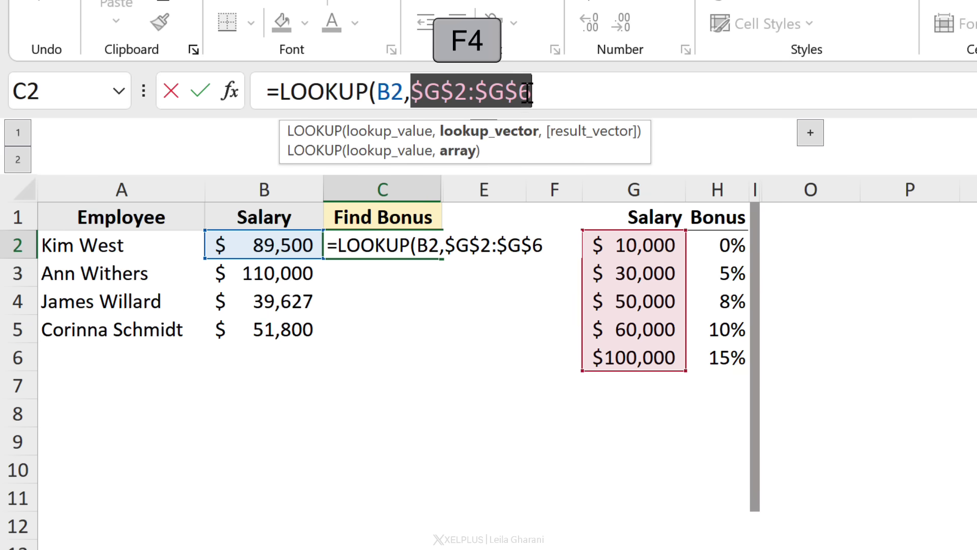
# Complete the C2 formula with the absolute range $H$2:$H$6 as the result vector
pyautogui.click(572, 90)
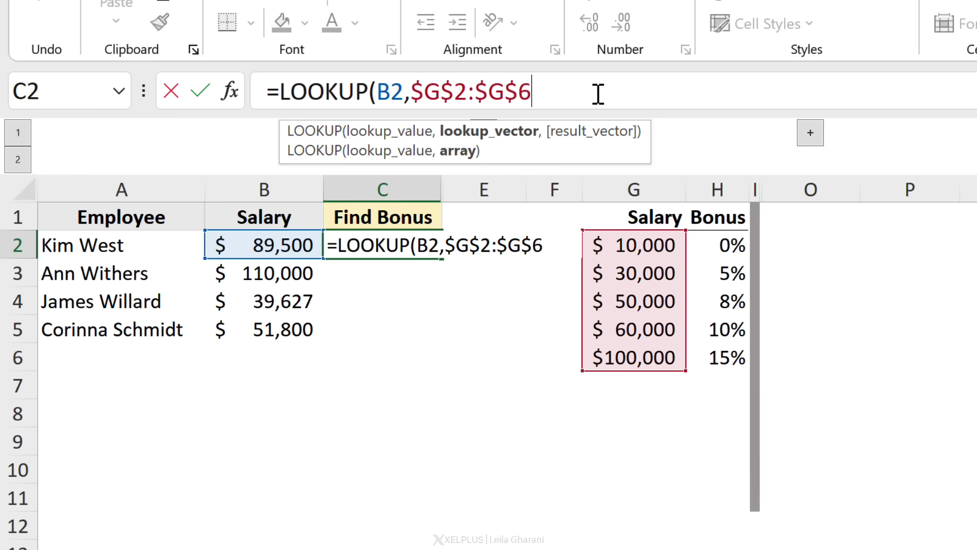
pyautogui.write(',')
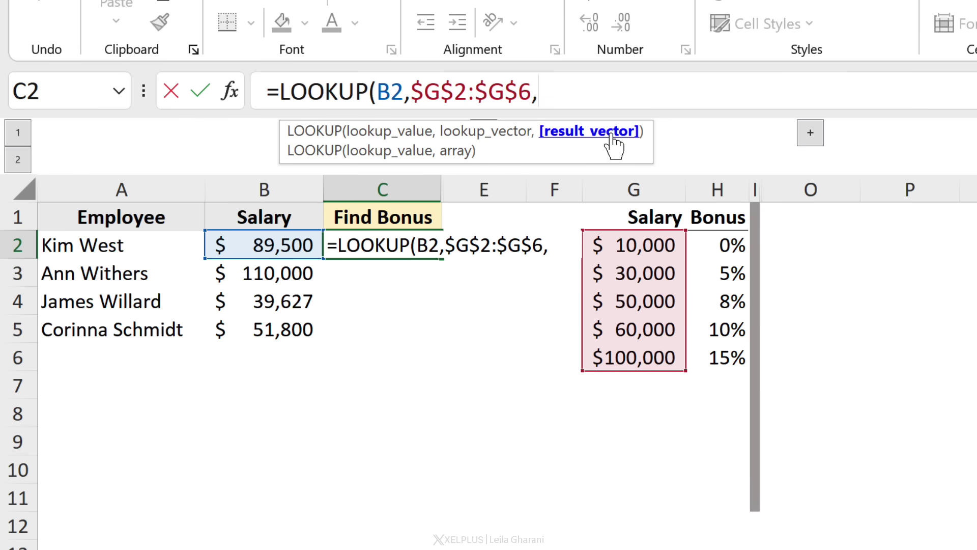
pyautogui.moveTo(713, 247); pyautogui.dragTo(718, 359)
pyautogui.press('F4')
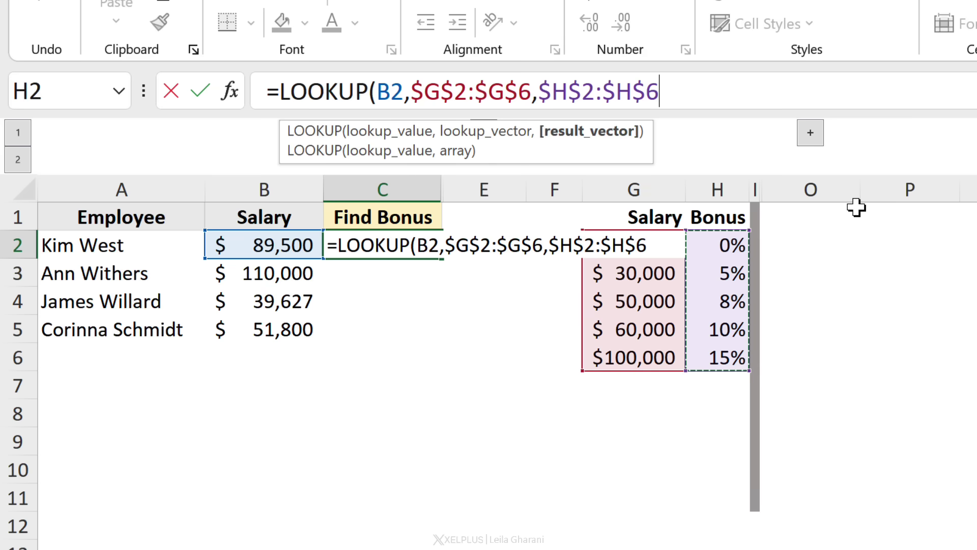
pyautogui.write(')')
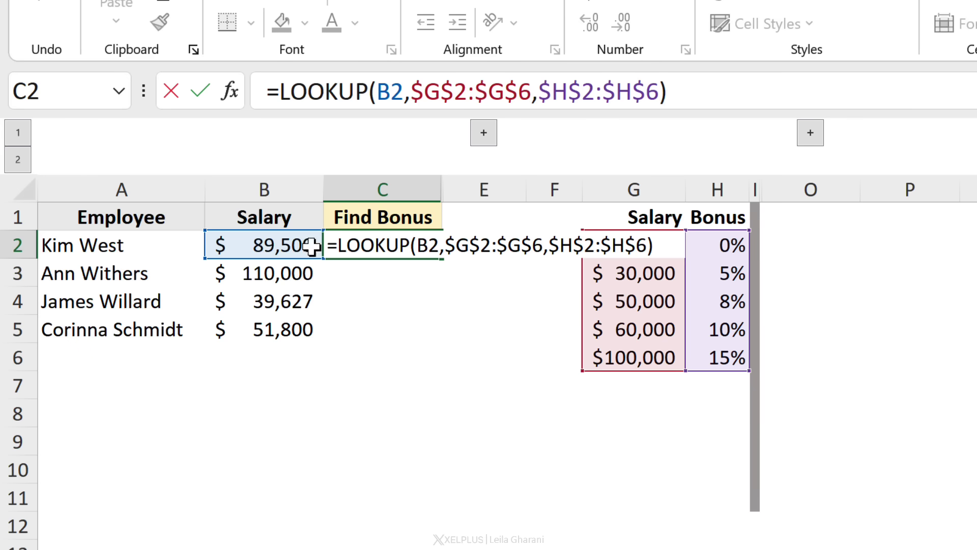
pyautogui.press('Return')
# Copy the LOOKUP formula from C2 down through C5 for the remaining employees
pyautogui.click(438, 246)
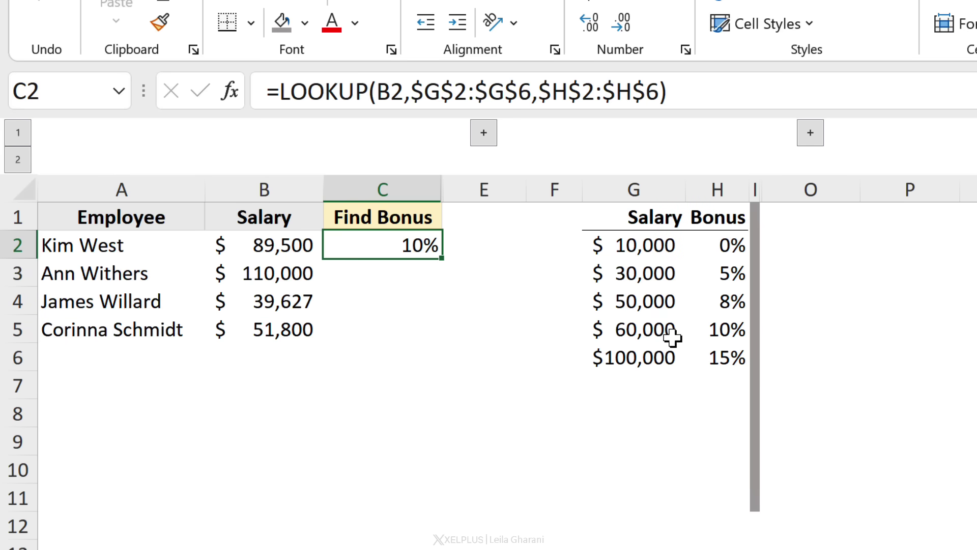
pyautogui.click(649, 333)
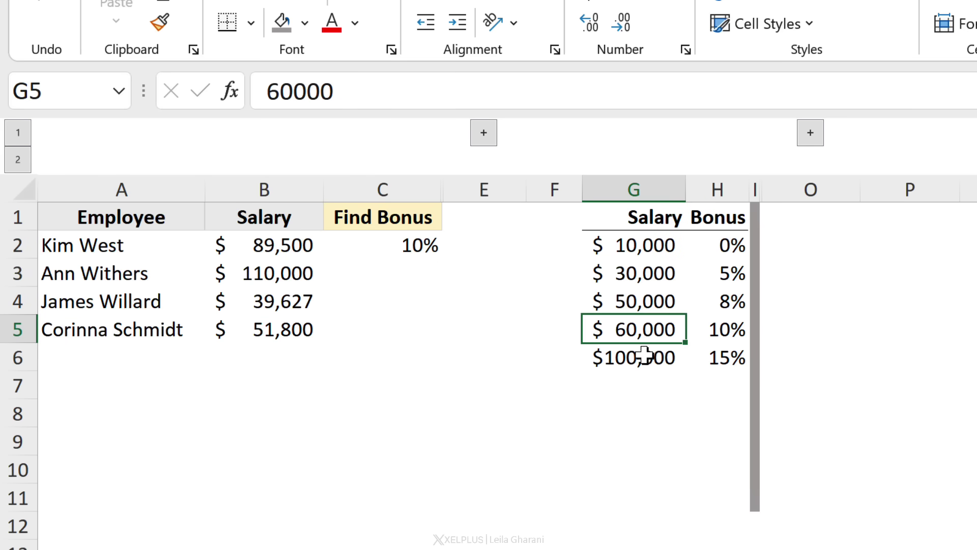
pyautogui.click(636, 360)
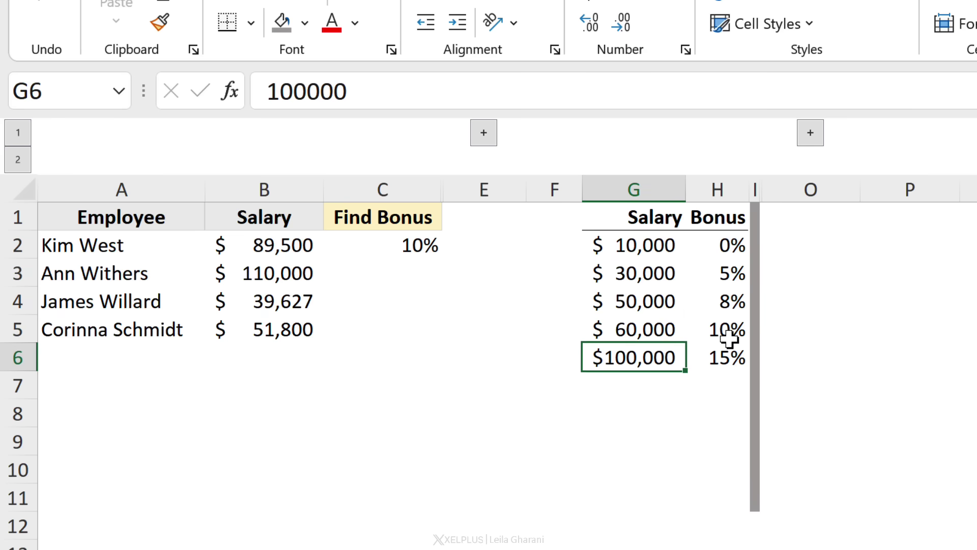
pyautogui.click(728, 334)
pyautogui.click(433, 245)
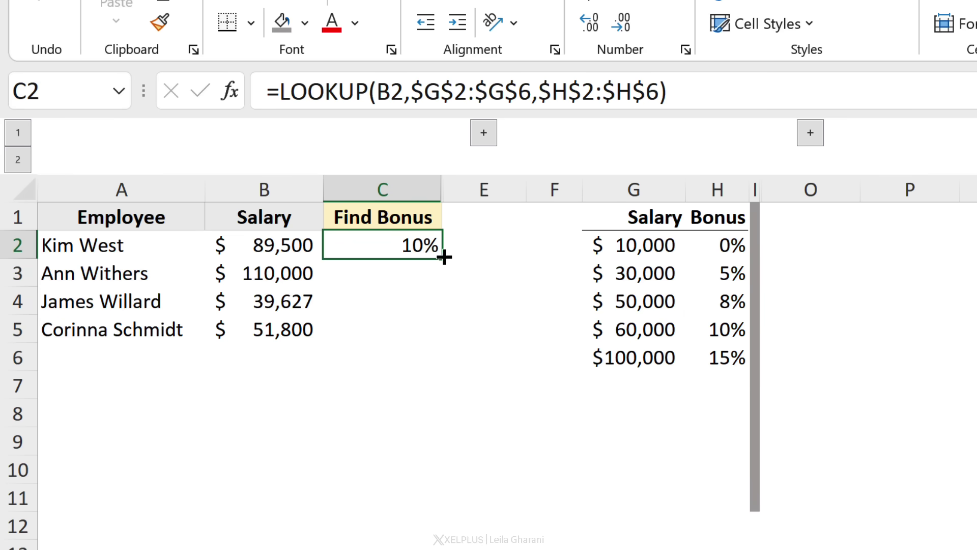
pyautogui.moveTo(441, 258); pyautogui.dragTo(437, 340)
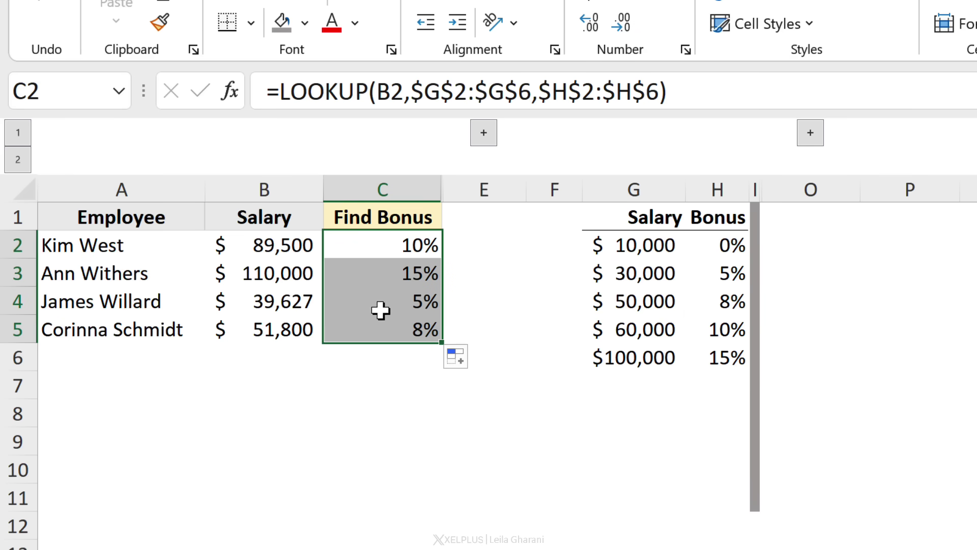
# Check the employee salaries and the C2 formula's ranges against the sort order of the salary thresholds in G2:G6
pyautogui.click(268, 280)
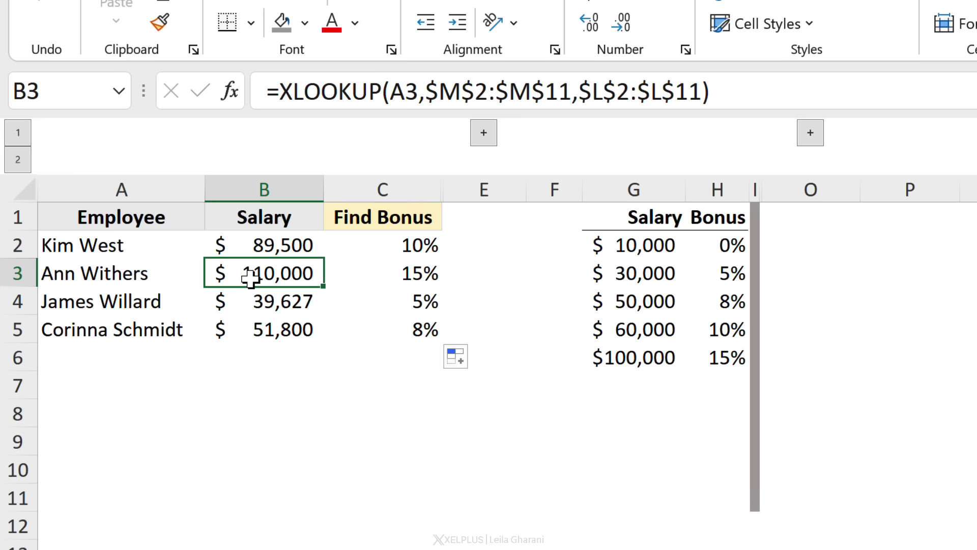
pyautogui.click(303, 308)
pyautogui.click(279, 331)
pyautogui.click(397, 244)
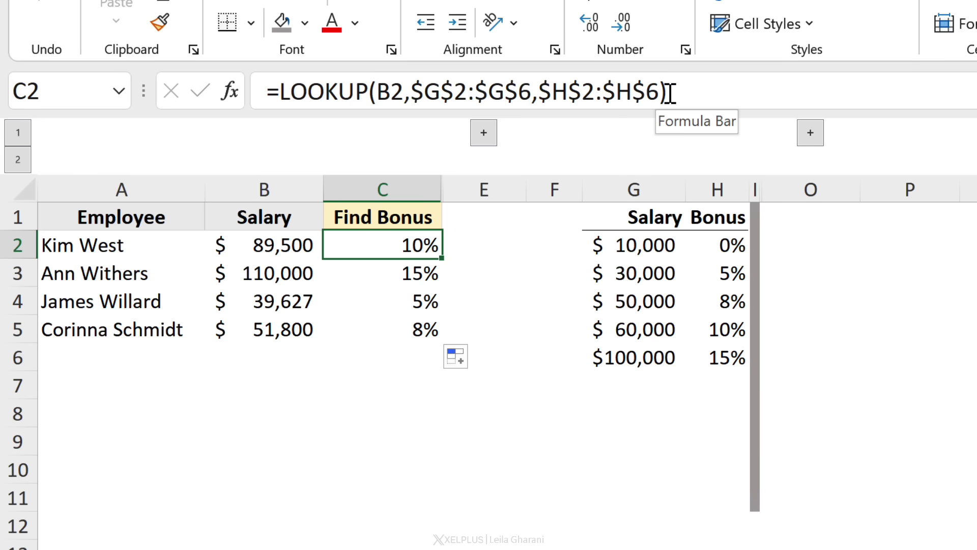
pyautogui.moveTo(650, 246); pyautogui.dragTo(651, 359)
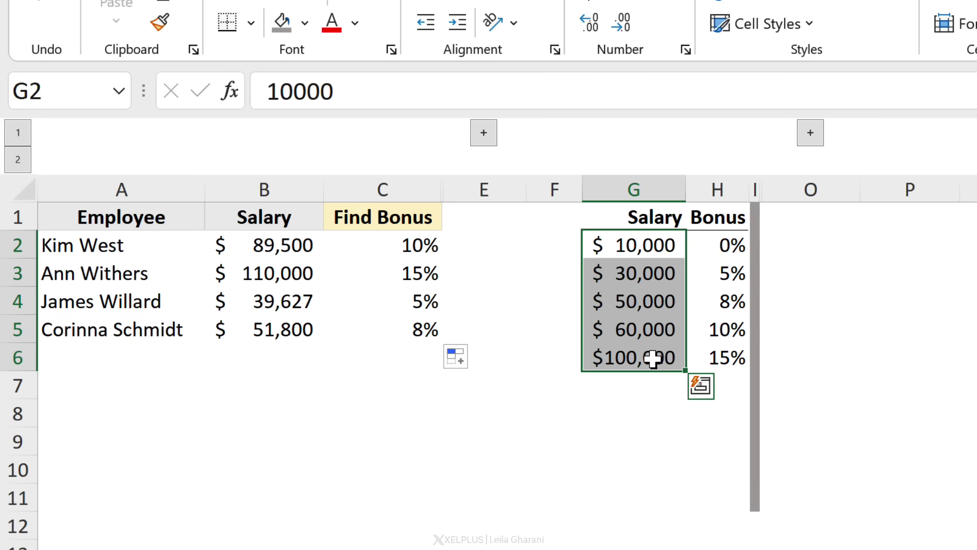
pyautogui.click(439, 246)
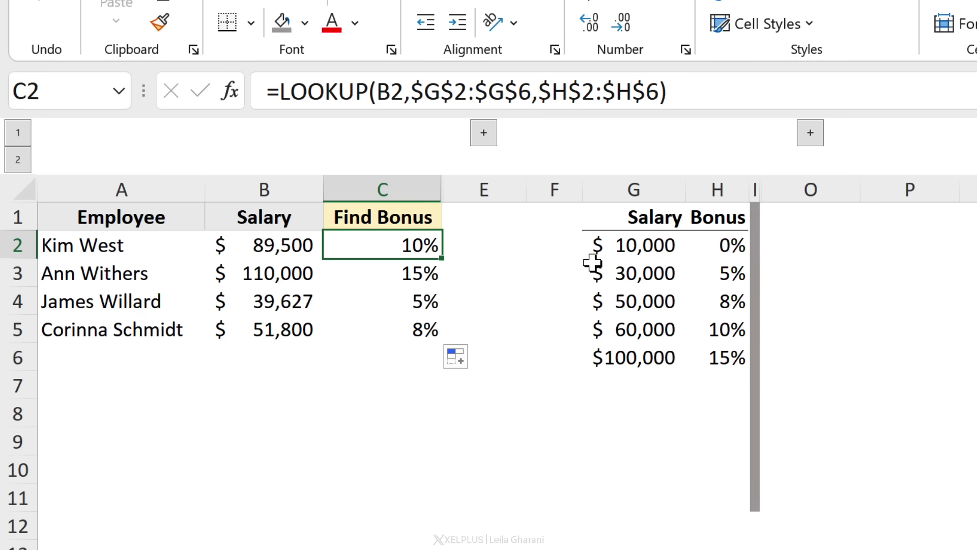
pyautogui.click(720, 81)
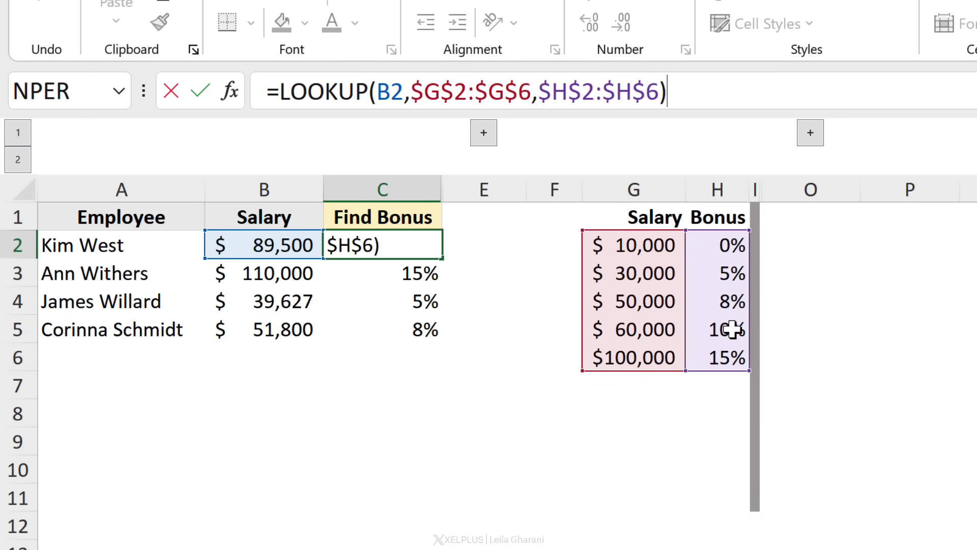
pyautogui.press('Return')
pyautogui.click(717, 330)
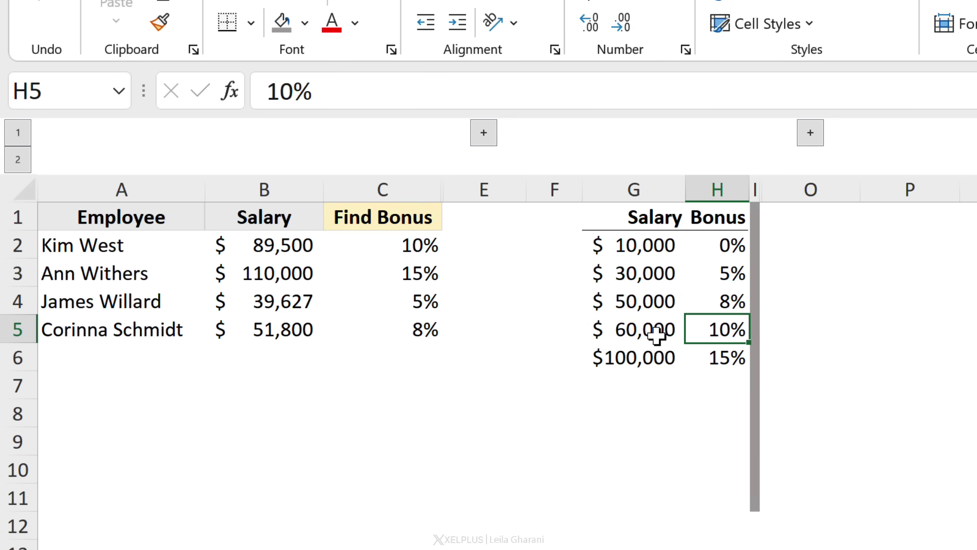
pyautogui.click(655, 336)
pyautogui.moveTo(619, 240); pyautogui.dragTo(629, 358)
pyautogui.click(642, 245)
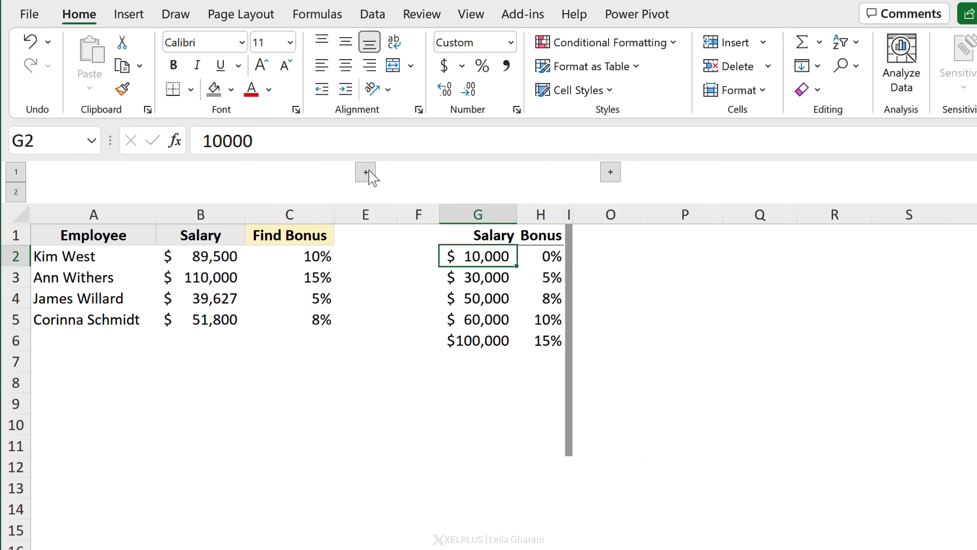
# Expand both collapsed column groups to reveal the Find ID column and the employee table in columns K to M
pyautogui.click(365, 172)
pyautogui.click(691, 172)
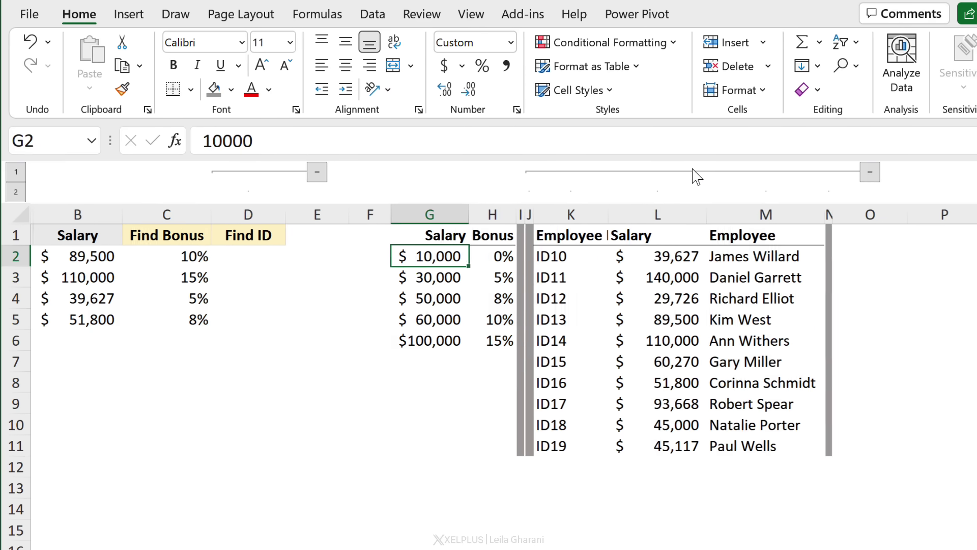
pyautogui.click(264, 255)
pyautogui.press('Left')
pyautogui.press('Left')
pyautogui.press('Left')
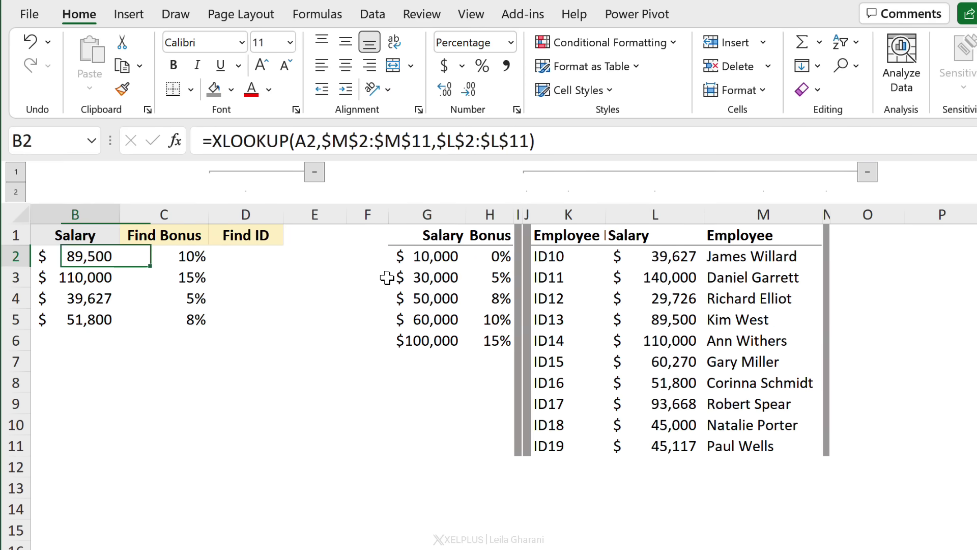
# Start a LOOKUP formula in D2 with the employee name in A2 as the lookup value
pyautogui.click(385, 257)
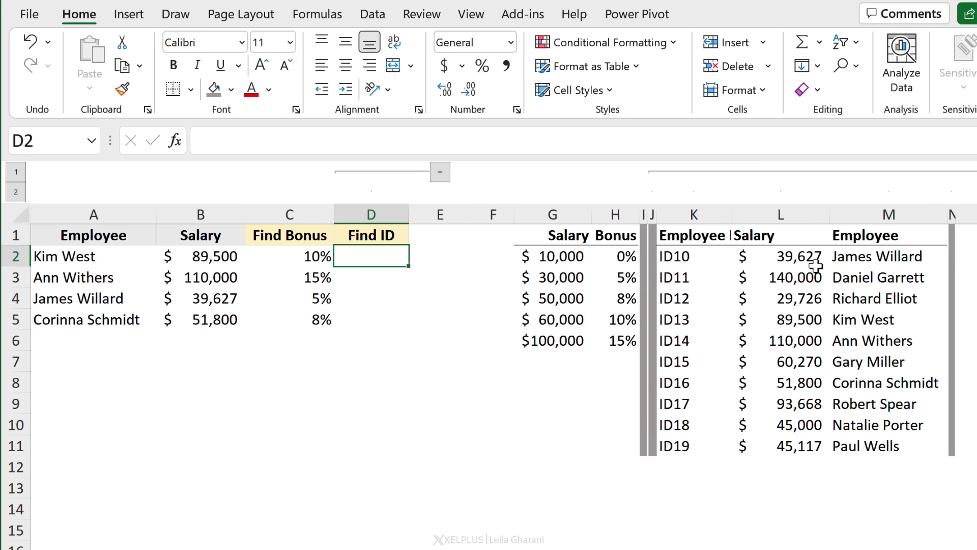
pyautogui.moveTo(869, 261); pyautogui.dragTo(902, 444)
pyautogui.moveTo(687, 256); pyautogui.dragTo(697, 446)
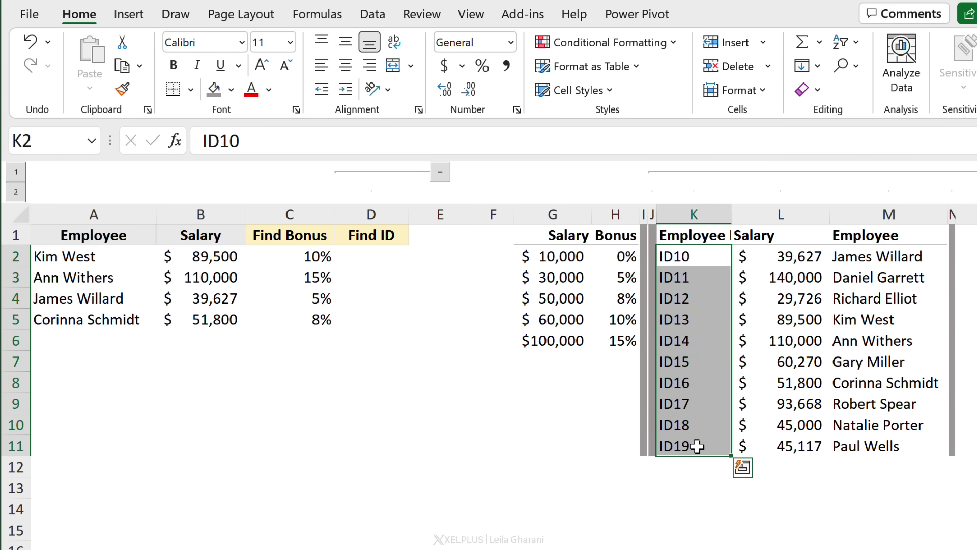
pyautogui.click(366, 255)
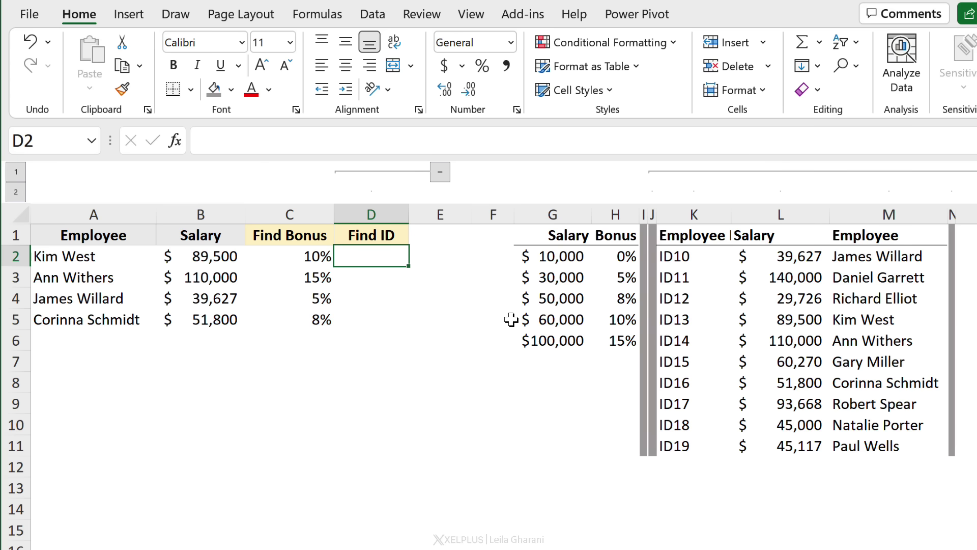
pyautogui.write('=lo')
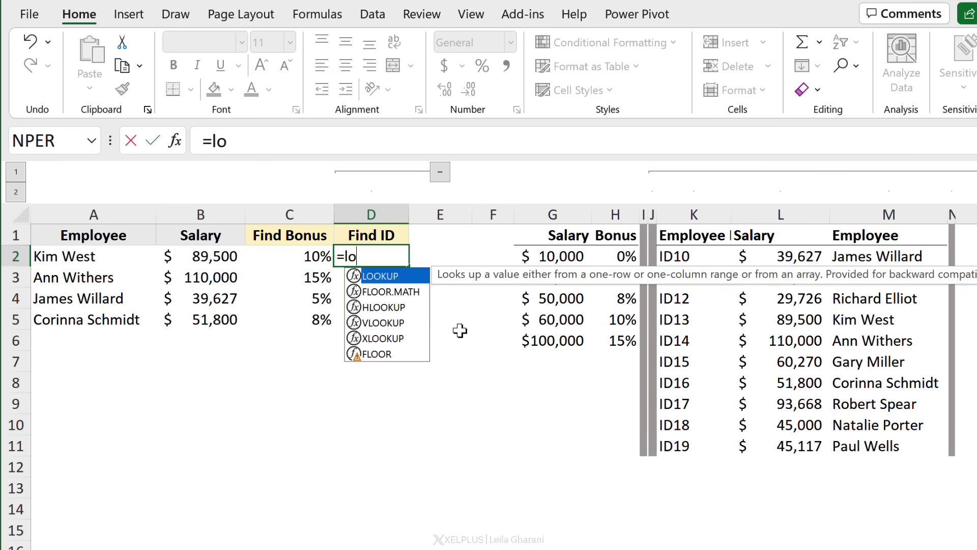
pyautogui.write('o')
pyautogui.press('Tab')
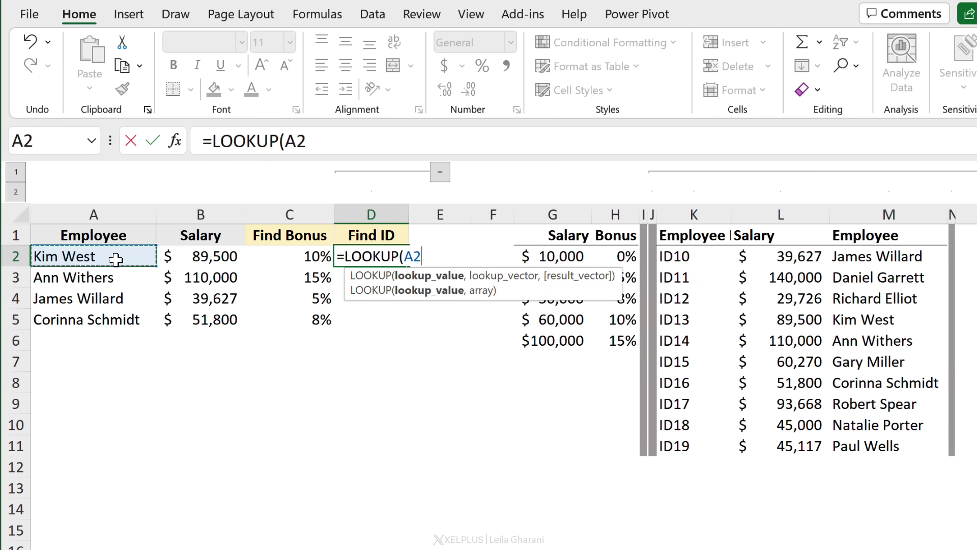
pyautogui.write(',')
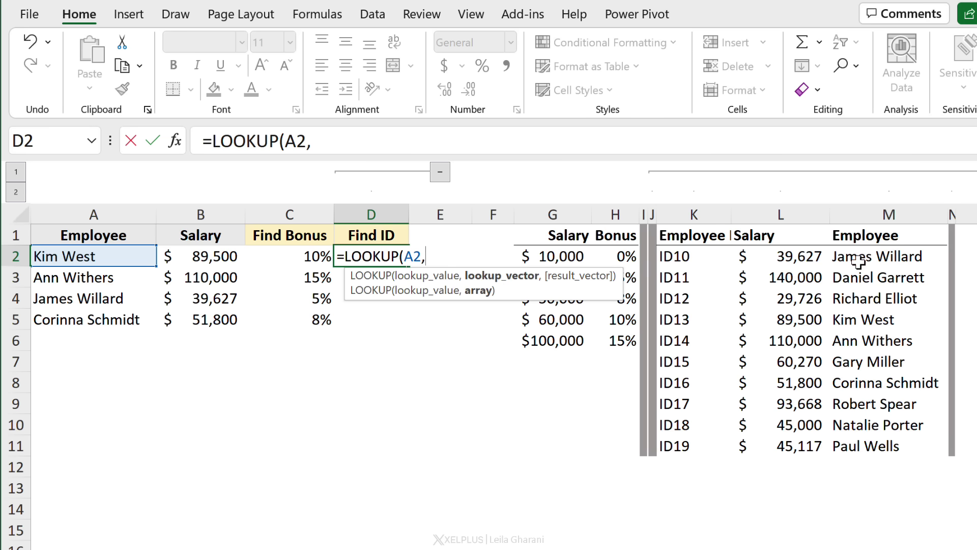
# Complete the D2 formula with absolute range $M$2:$M$11 as the lookup vector and $K$2:$K$11 as the result vector
pyautogui.moveTo(855, 261); pyautogui.dragTo(863, 445)
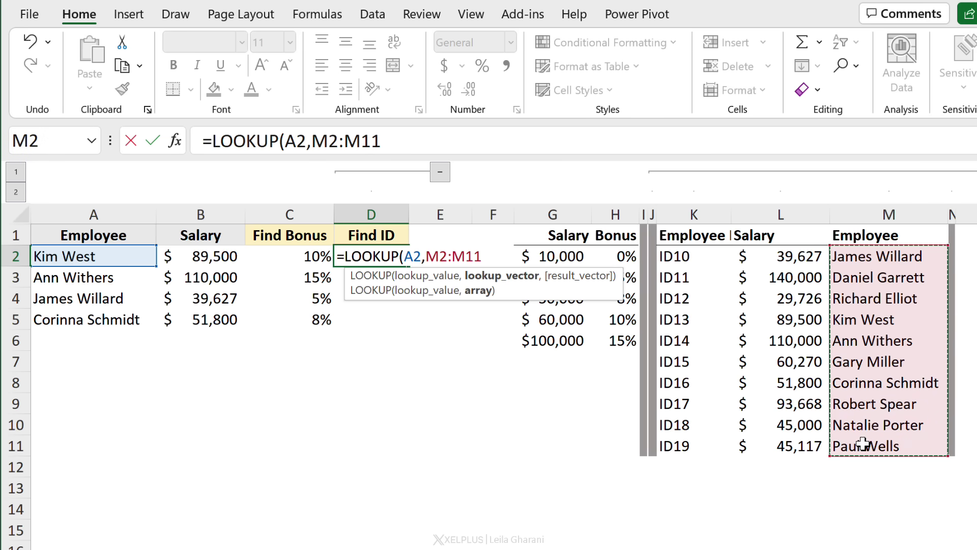
pyautogui.press('F4')
pyautogui.write(',')
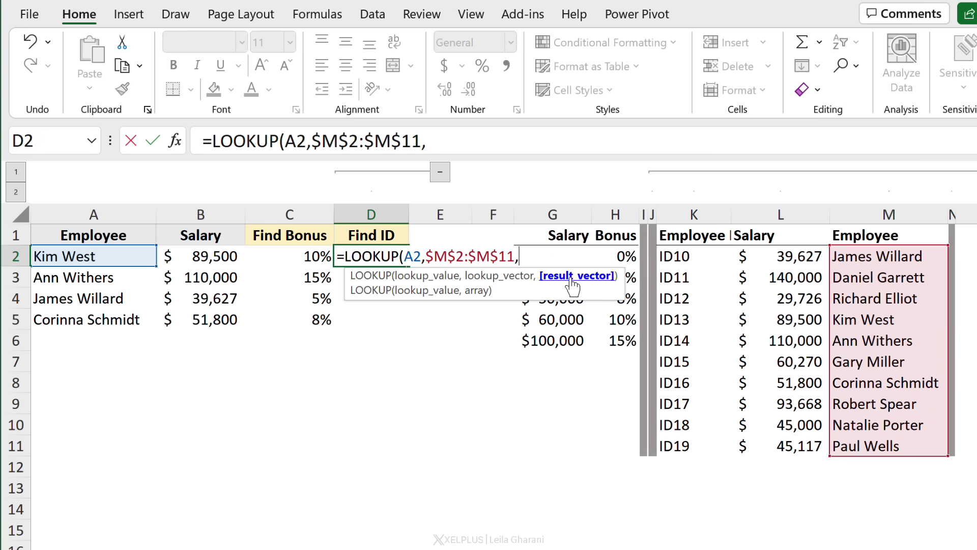
pyautogui.moveTo(681, 256); pyautogui.dragTo(691, 445)
pyautogui.press('F4')
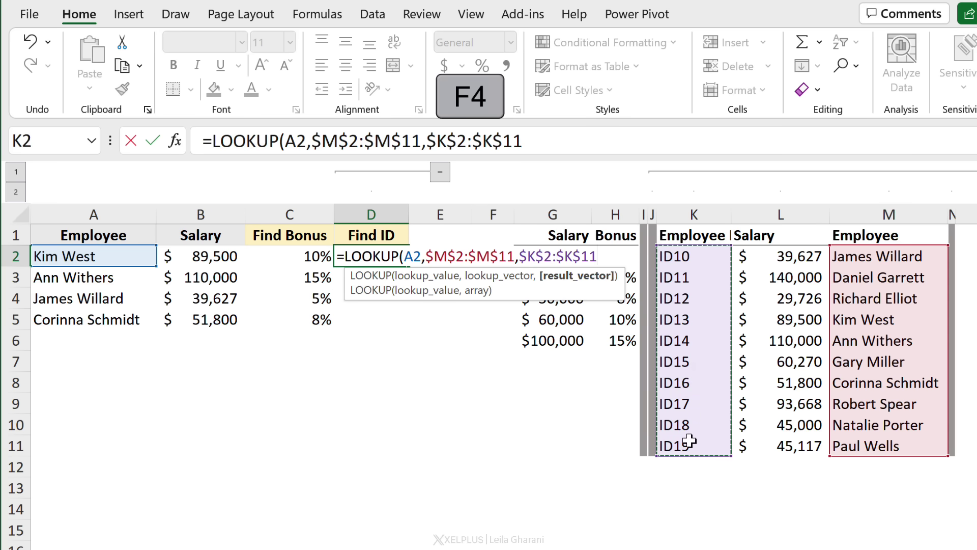
pyautogui.write(')')
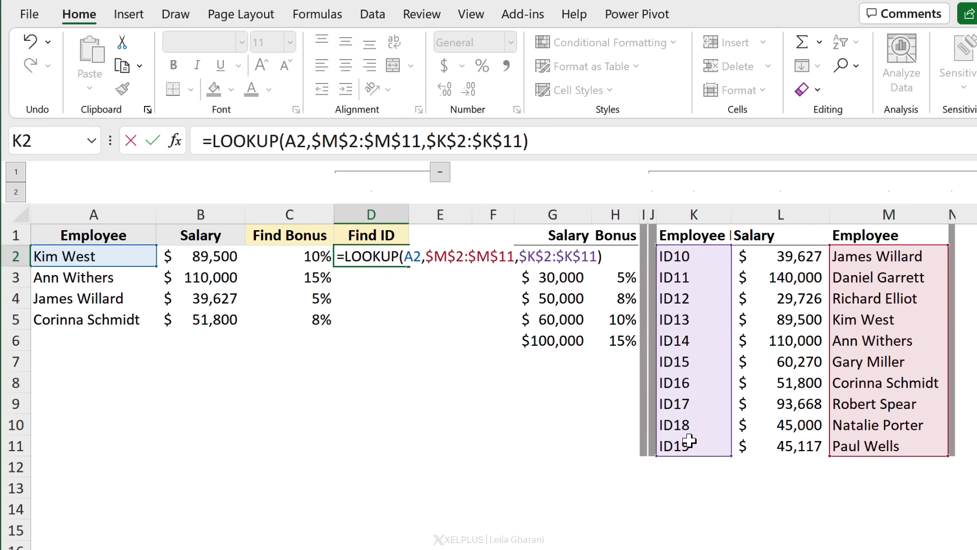
pyautogui.press('Return')
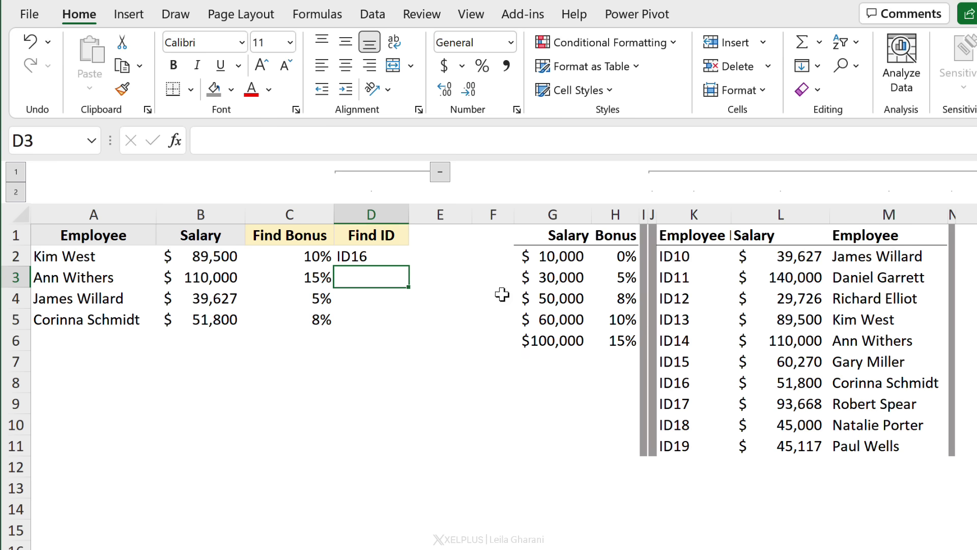
# Copy the LOOKUP formula from D2 down through D5 for the remaining employees
pyautogui.click(355, 256)
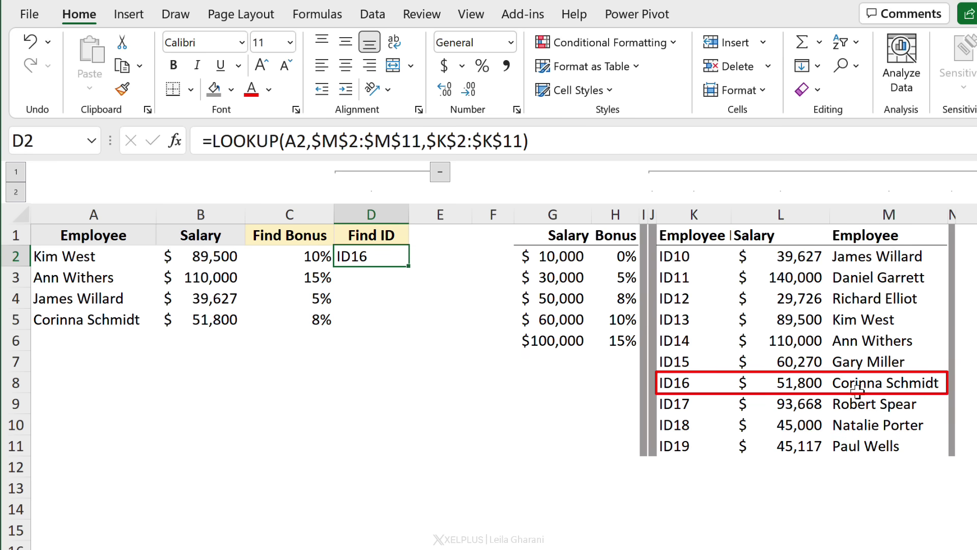
pyautogui.doubleClick(408, 266)
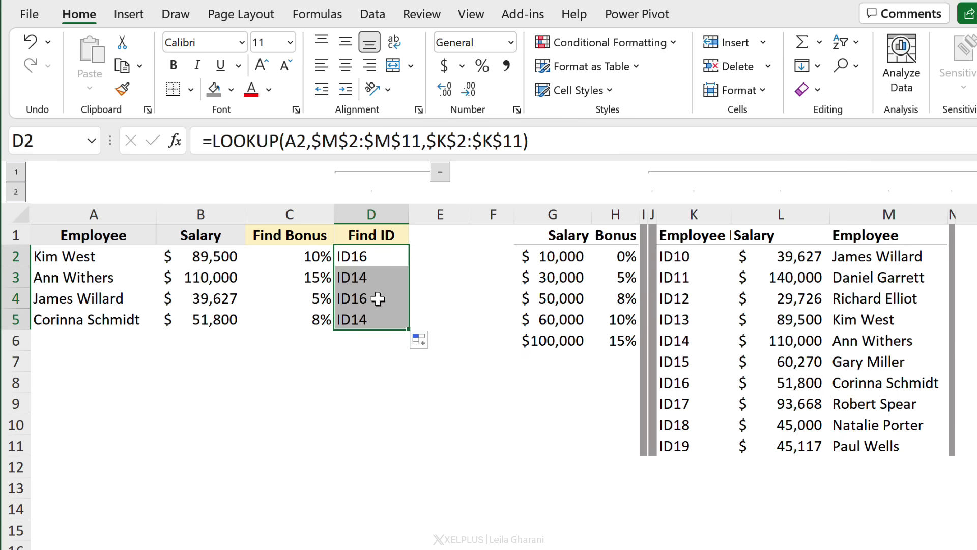
# Check the IDs in D2:D5 against the employee names and review the lookup and result vectors in the D2 formula
pyautogui.click(378, 315)
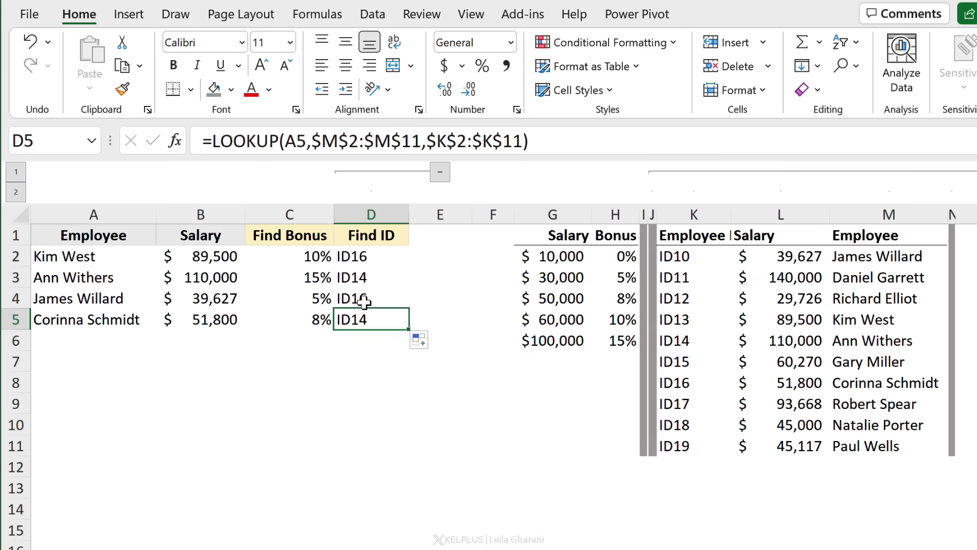
pyautogui.click(355, 300)
pyautogui.click(93, 322)
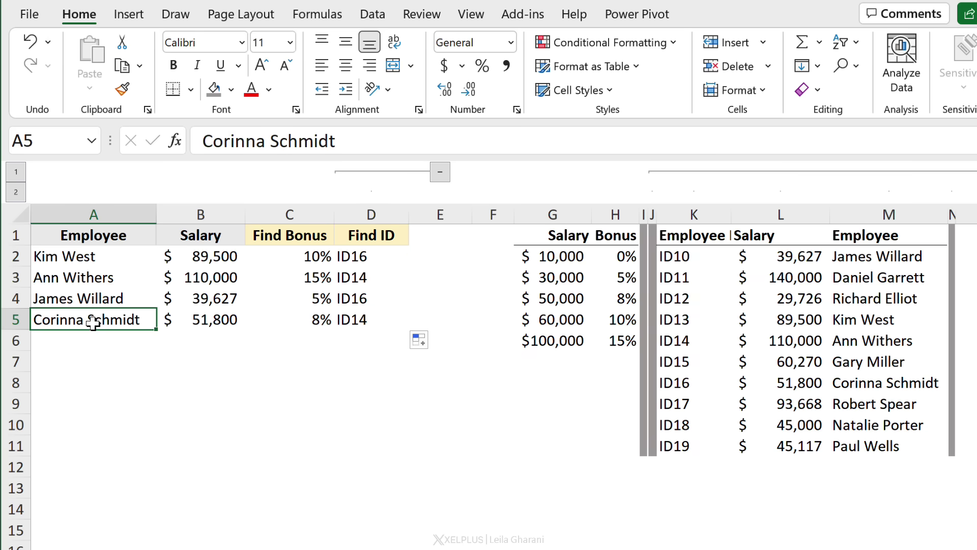
pyautogui.click(355, 255)
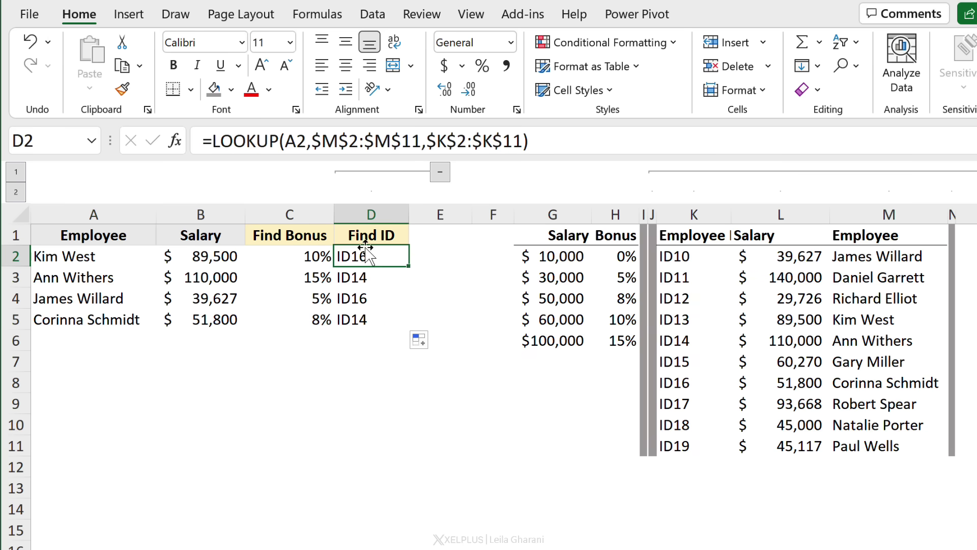
pyautogui.click(548, 136)
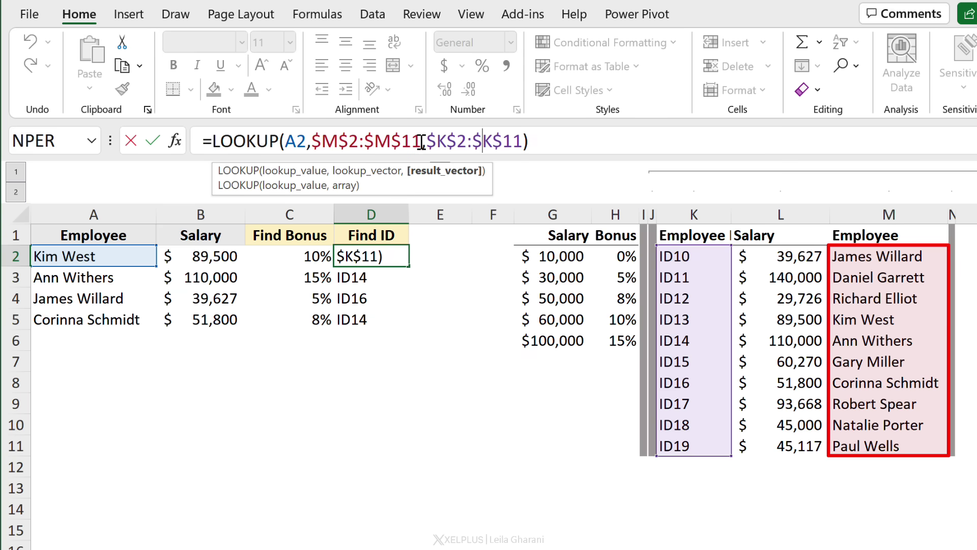
pyautogui.press('Return')
pyautogui.click(370, 255)
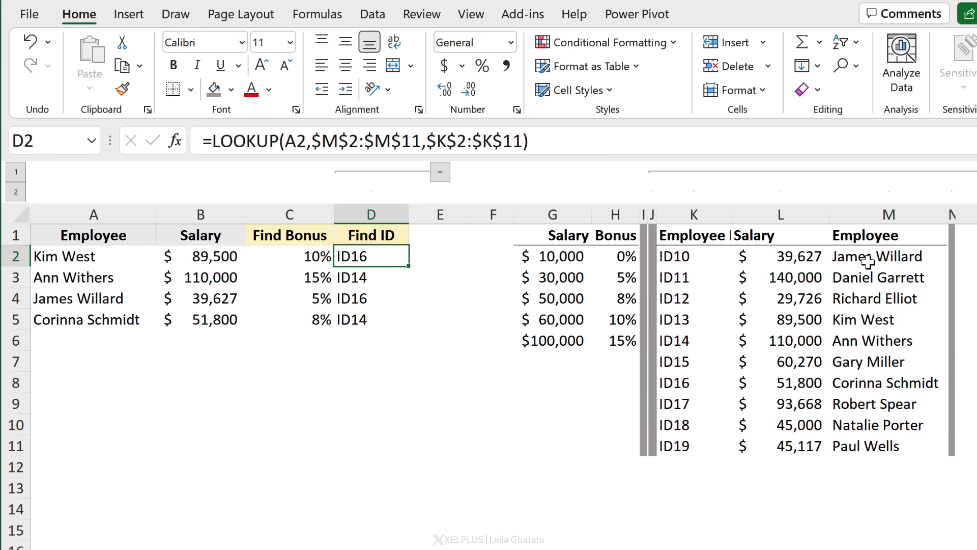
# Sort the employee table K2:M11 from A to Z by the employee names in column M
pyautogui.click(846, 257)
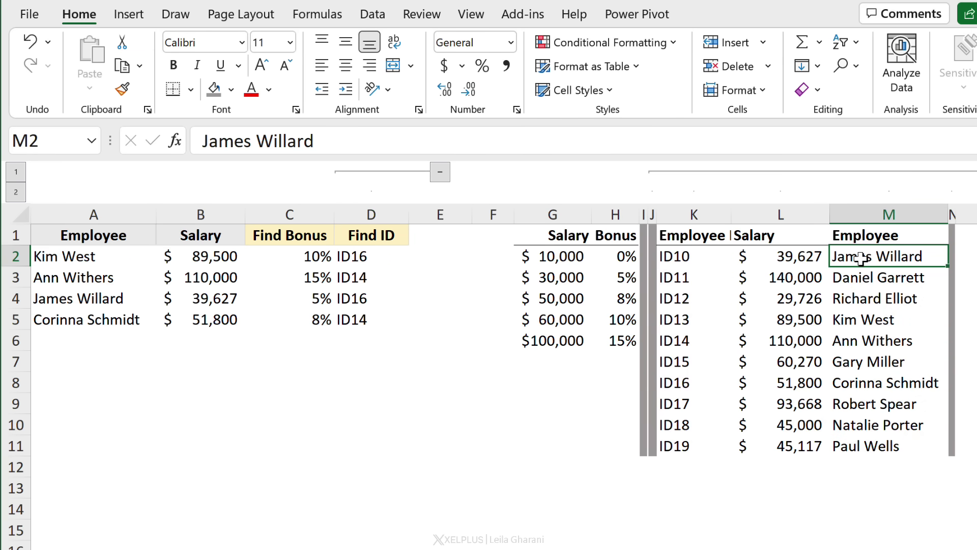
pyautogui.moveTo(860, 258); pyautogui.dragTo(700, 448)
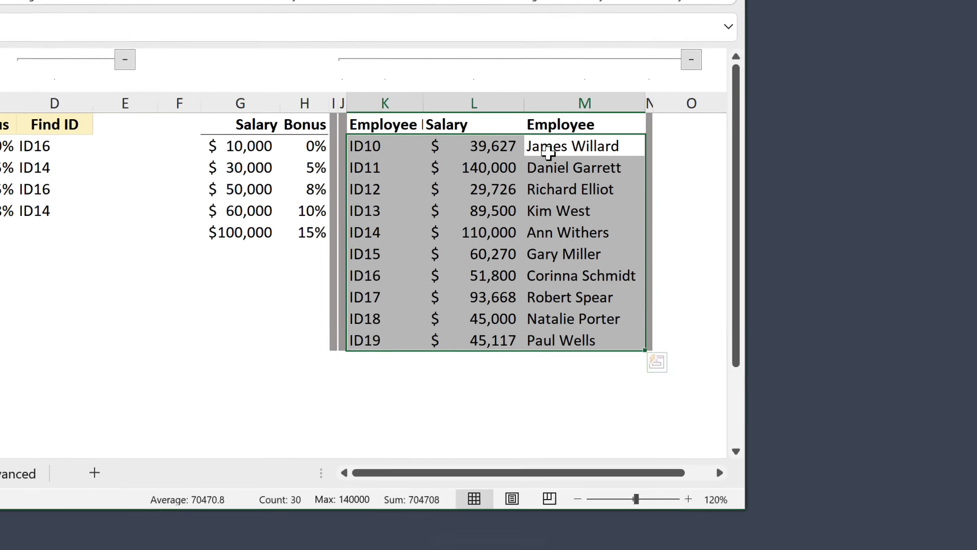
pyautogui.rightClick(568, 152)
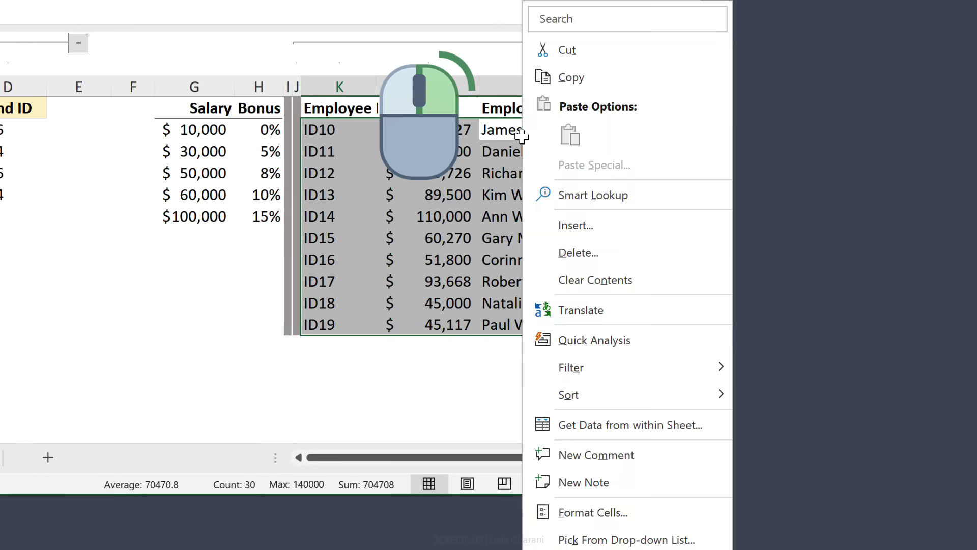
pyautogui.moveTo(569, 395)
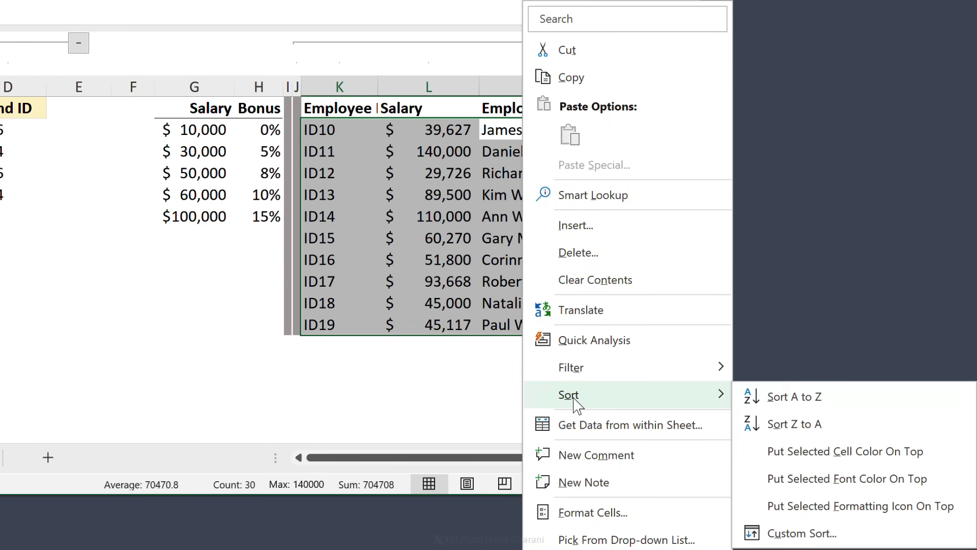
pyautogui.click(819, 401)
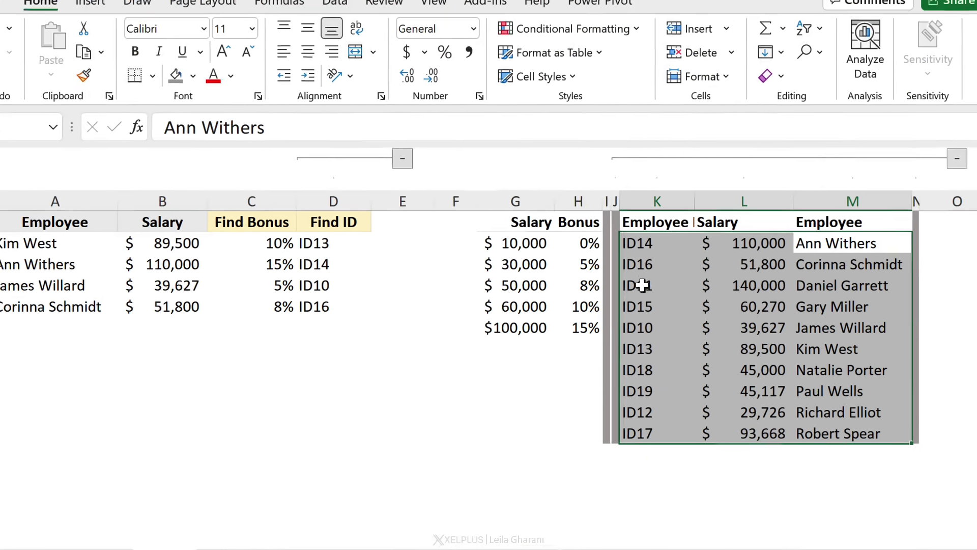
# Compare the IDs in D2:D5 with the sorted employee table and review the lookup vector in the D3 formula
pyautogui.click(642, 285)
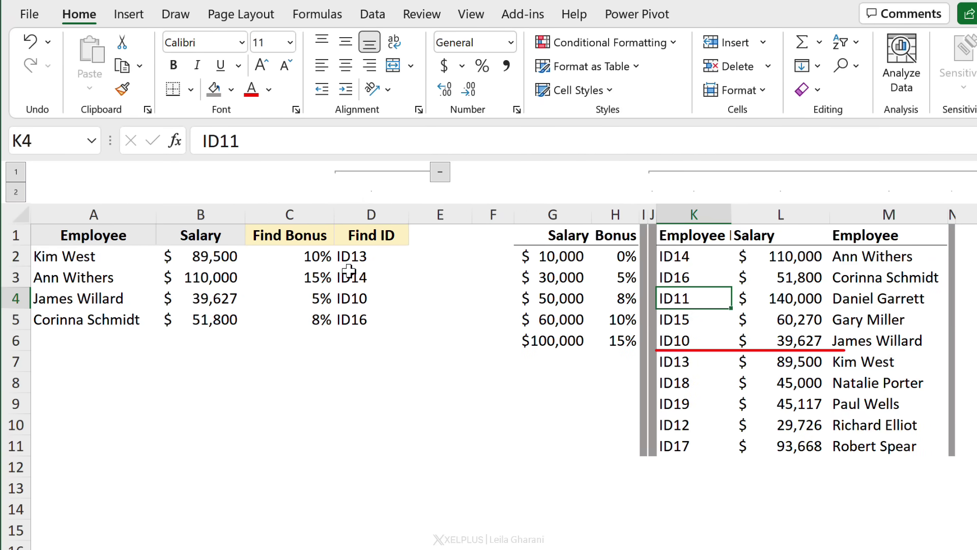
pyautogui.click(685, 362)
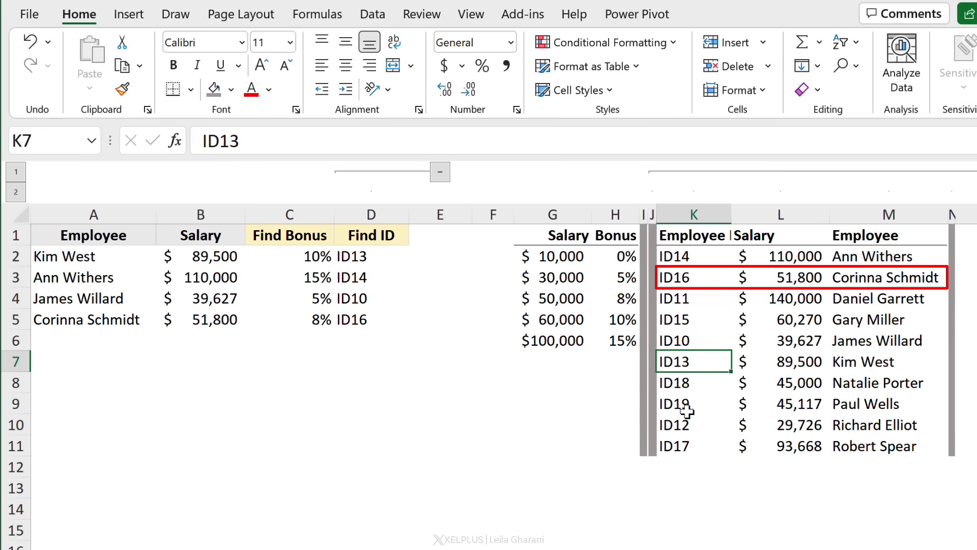
pyautogui.click(681, 276)
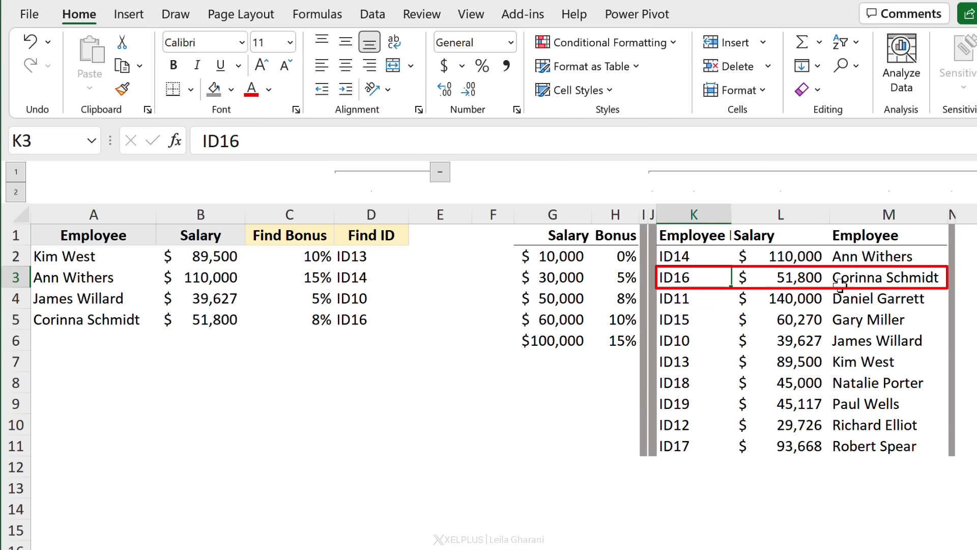
pyautogui.click(361, 285)
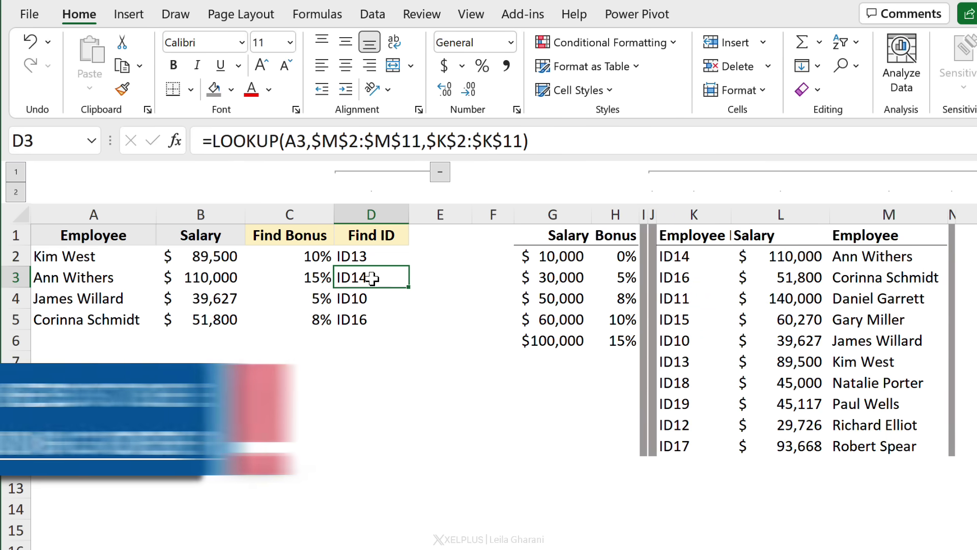
pyautogui.click(564, 146)
pyautogui.moveTo(421, 144); pyautogui.dragTo(322, 144)
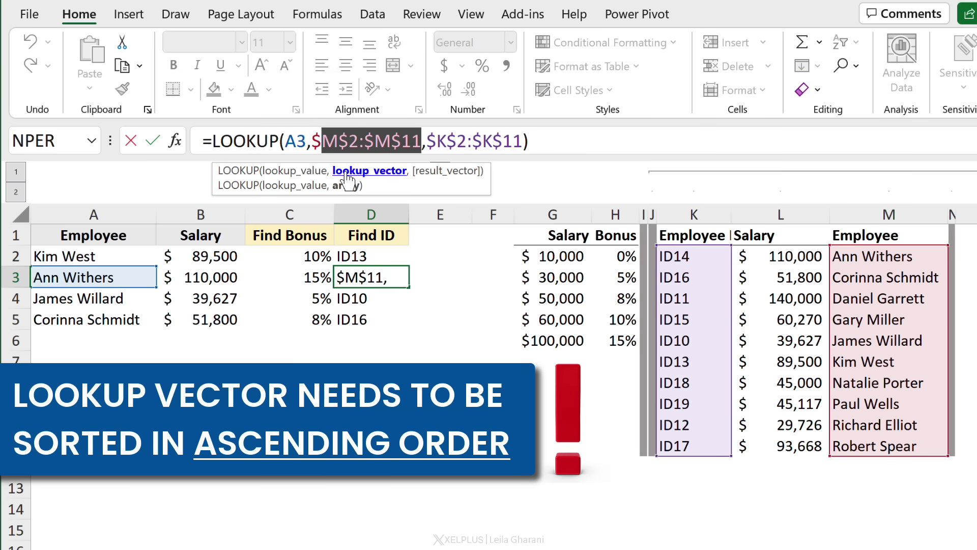
pyautogui.click(567, 142)
pyautogui.press('Return')
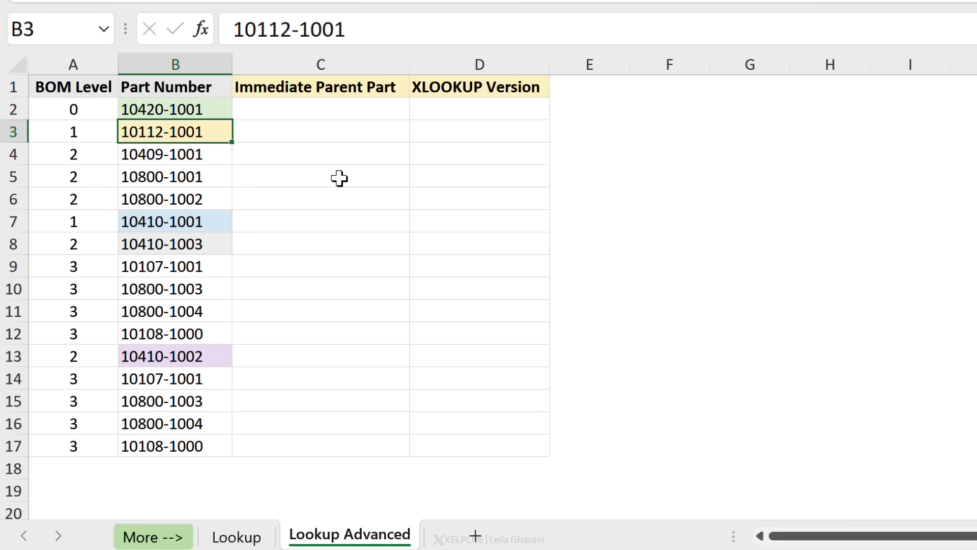
# Examine the BOM levels and part numbers in the first rows of the Lookup Advanced sheet
pyautogui.press('Left')
pyautogui.press('Up')
pyautogui.press('Down')
pyautogui.press('Down')
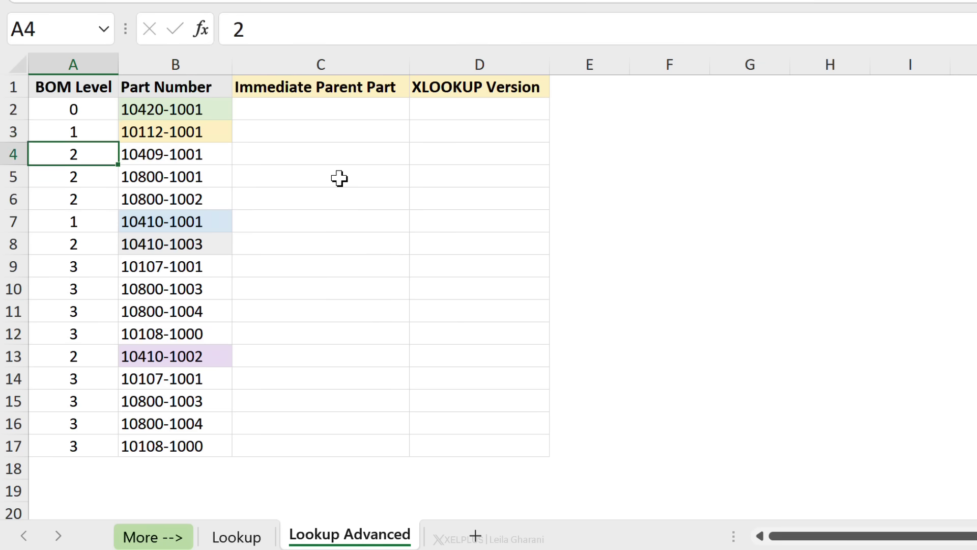
pyautogui.press('Down')
pyautogui.press('Up')
pyautogui.press('Up')
pyautogui.press('Up')
pyautogui.press('Right')
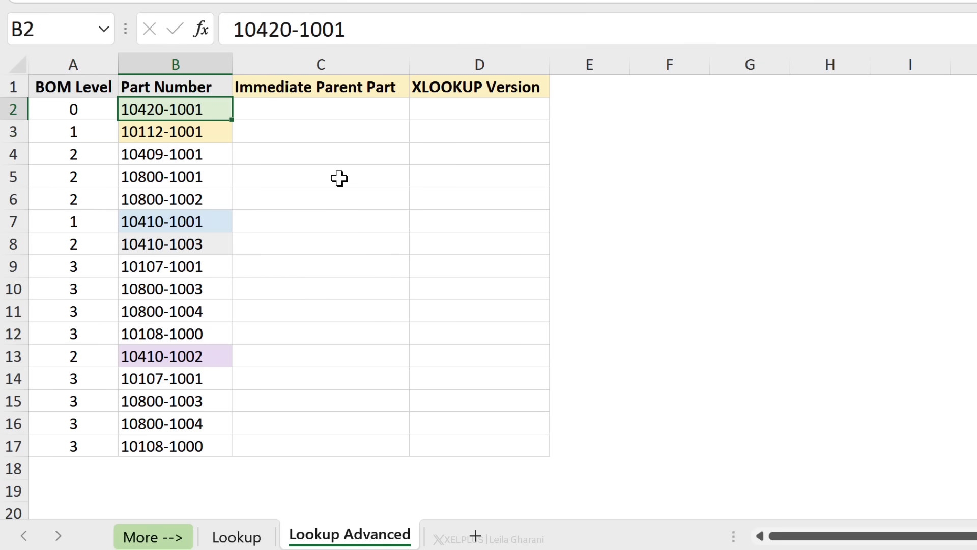
# Trace the immediate parent of the level 1 part in row 3 using the BOM levels and part numbers in rows 2 and 3
pyautogui.press('Right')
pyautogui.press('Down')
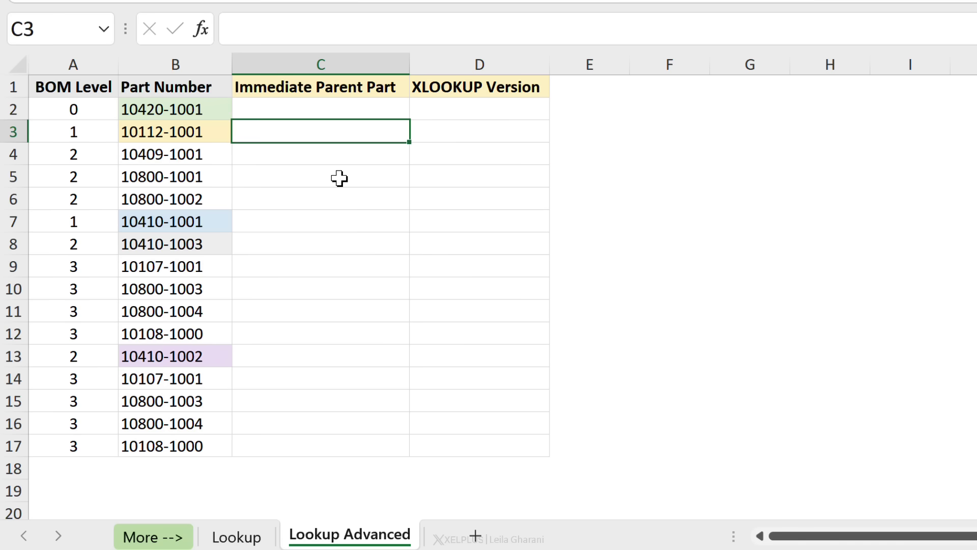
pyautogui.press('Left')
pyautogui.press('Left')
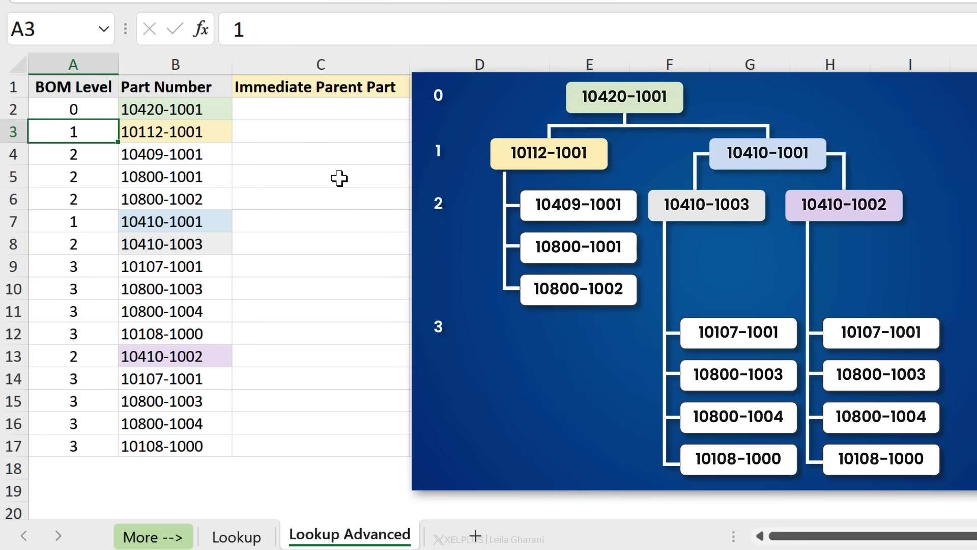
pyautogui.press('Right')
pyautogui.press('Left')
pyautogui.press('Up')
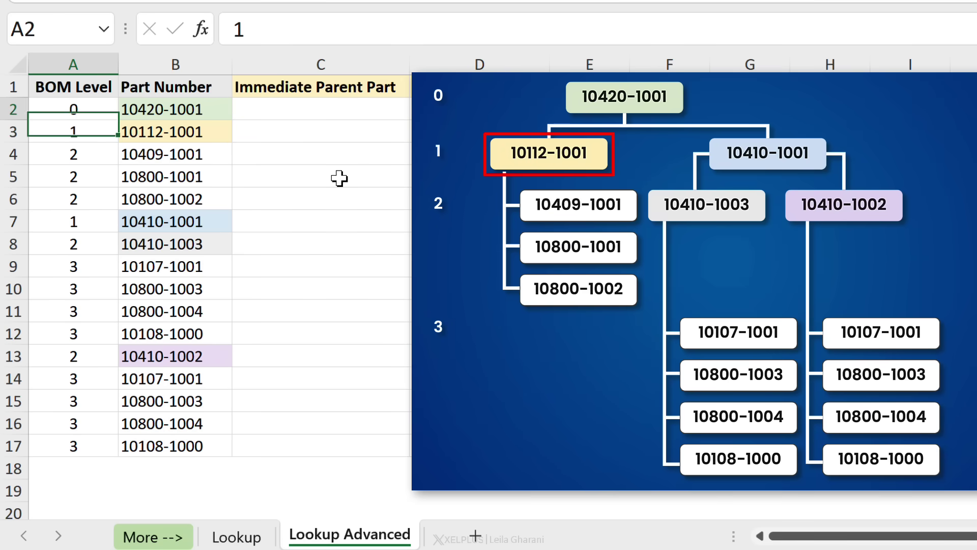
pyautogui.press('Right')
pyautogui.press('Right')
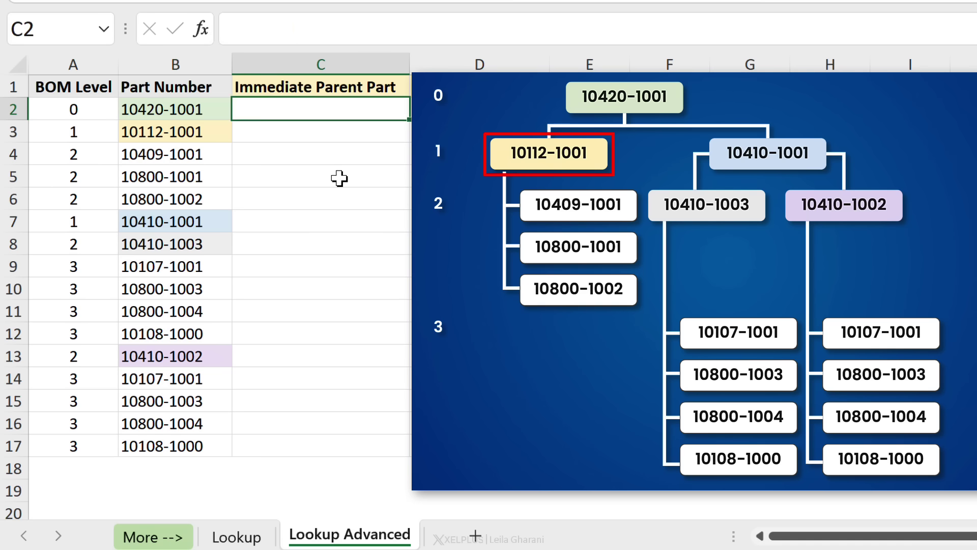
# Trace the immediate parents of the level 1 part in row 3 and the level 2 parts in rows 4 to 6
pyautogui.press('Down')
pyautogui.press('Left')
pyautogui.press('Right')
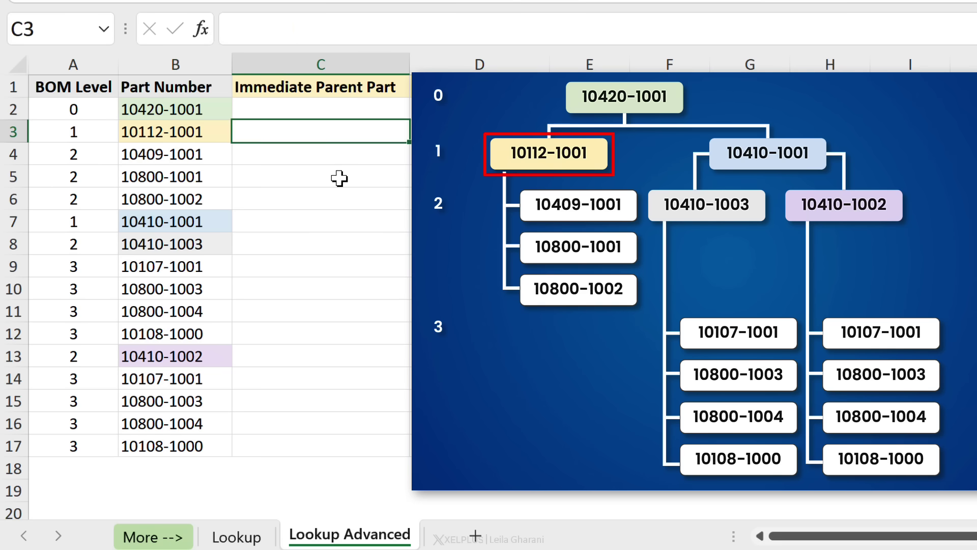
pyautogui.press('Left')
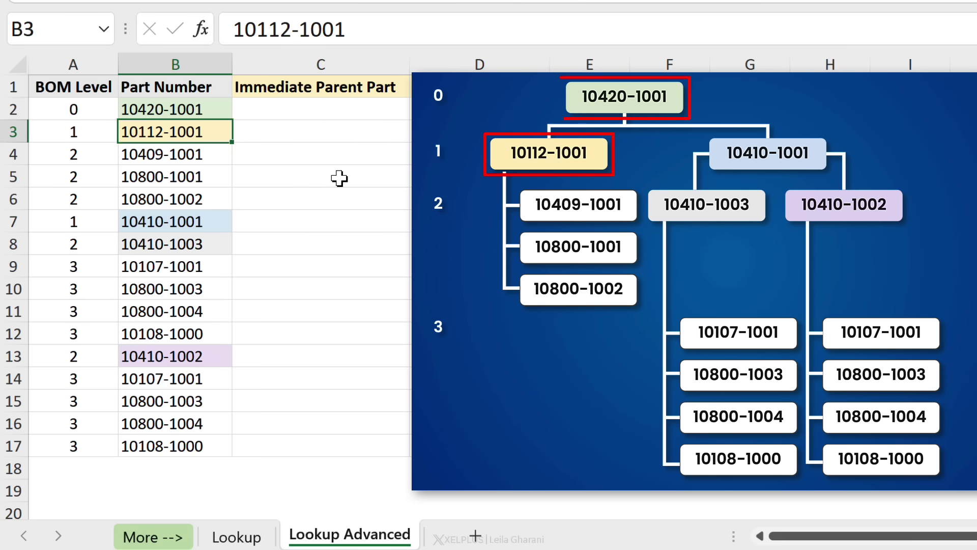
pyautogui.press('Up')
pyautogui.press('Right')
pyautogui.press('Down')
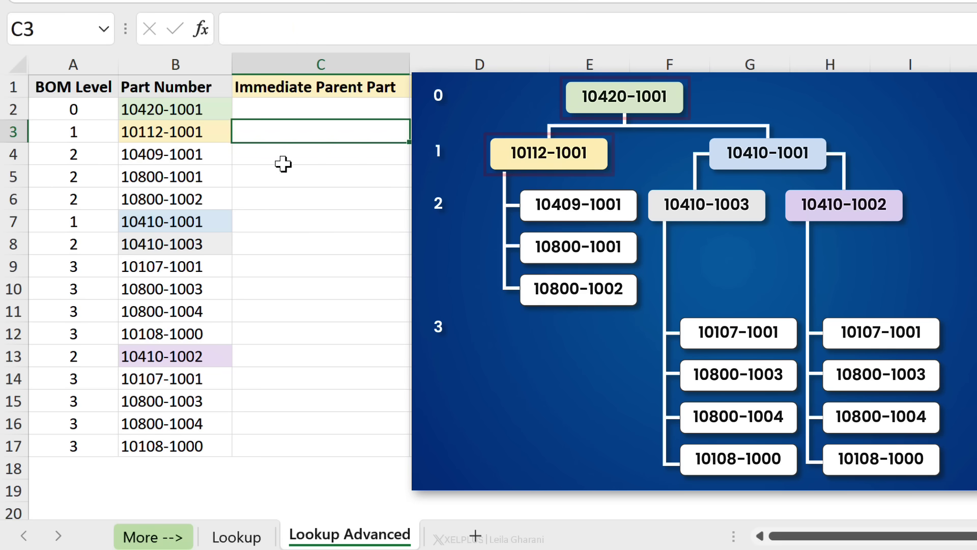
pyautogui.moveTo(283, 160); pyautogui.dragTo(279, 201)
pyautogui.click(194, 127)
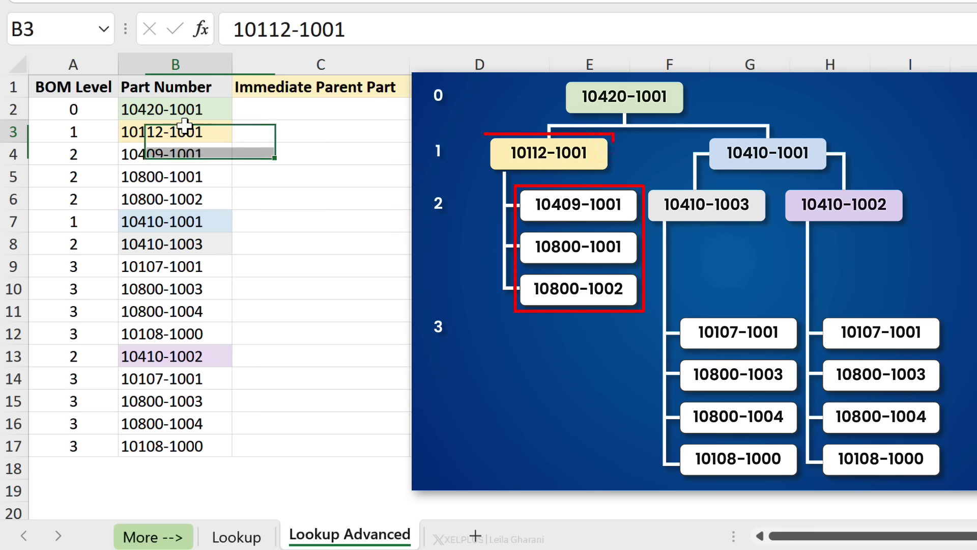
# Trace the immediate parent of the level 1 part in row 7 by comparing BOM levels and part numbers with row 2
pyautogui.click(183, 220)
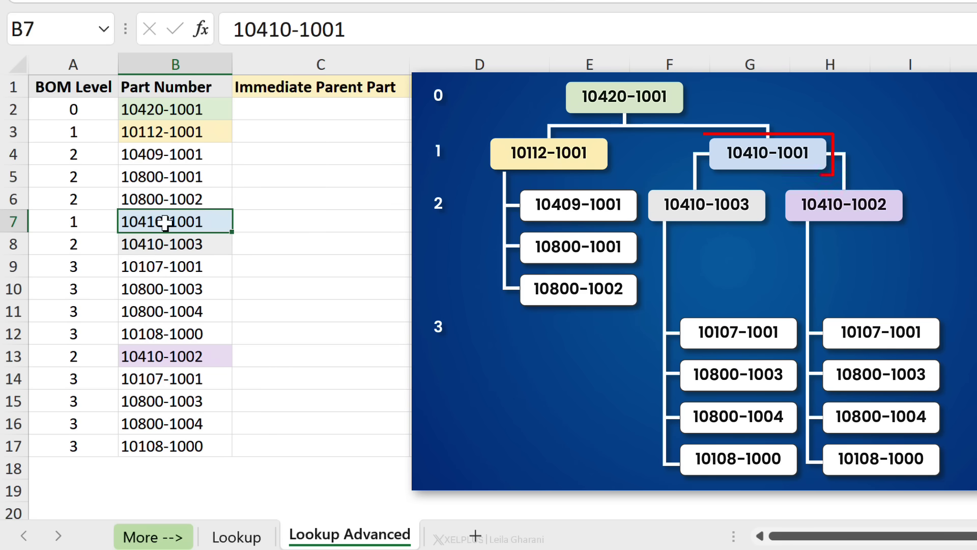
pyautogui.click(71, 218)
pyautogui.click(173, 224)
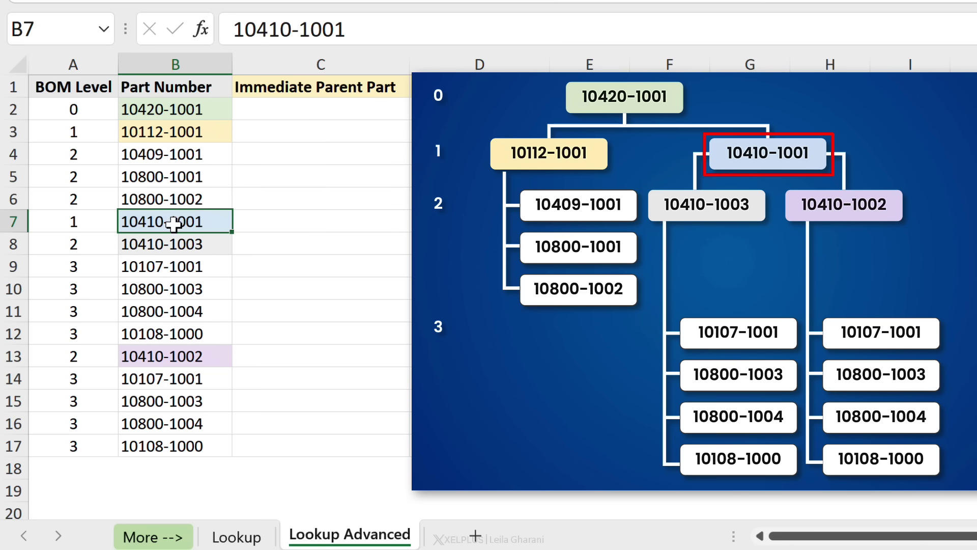
pyautogui.click(196, 109)
pyautogui.click(270, 218)
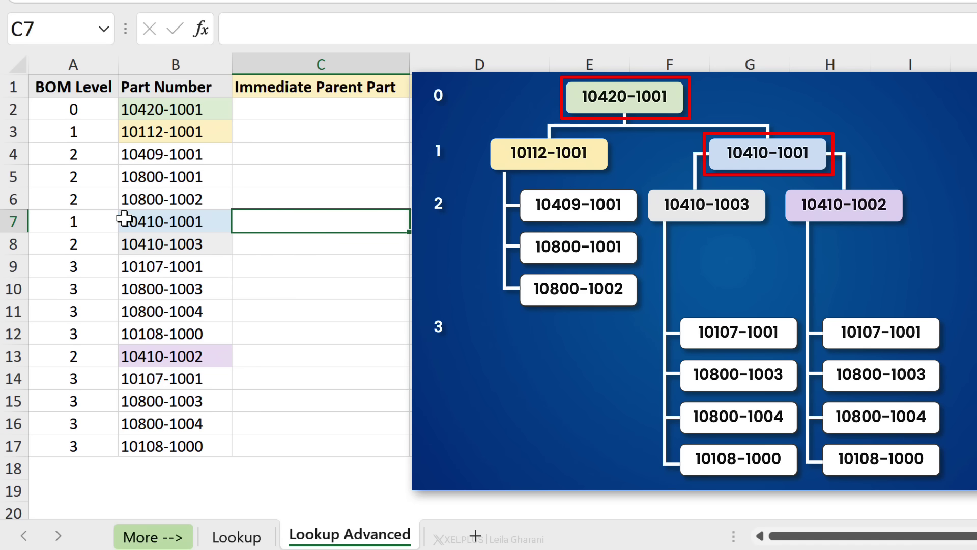
pyautogui.click(84, 221)
pyautogui.click(96, 110)
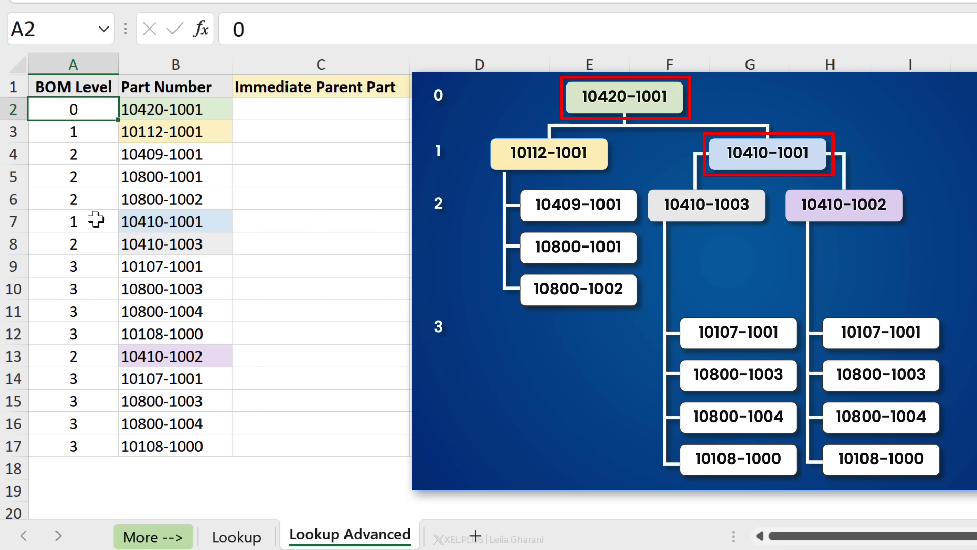
pyautogui.click(90, 225)
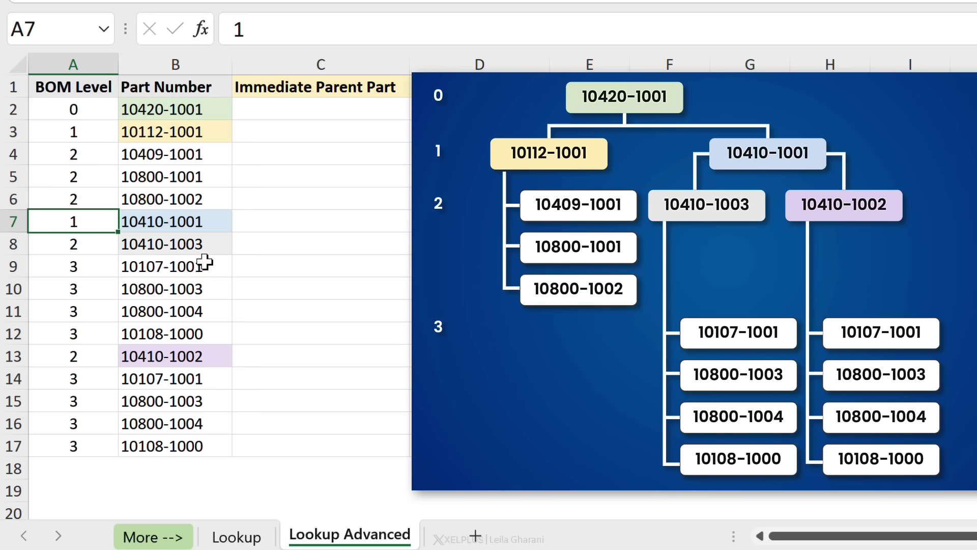
# Trace the immediate parents of the level 3 parts in B9:B12 and B14:B17 among the level 2 part numbers
pyautogui.moveTo(173, 267); pyautogui.dragTo(186, 326)
pyautogui.moveTo(181, 238)
pyautogui.mouseDown()
pyautogui.moveTo(179, 268)
pyautogui.moveTo(180, 243)
pyautogui.mouseUp()
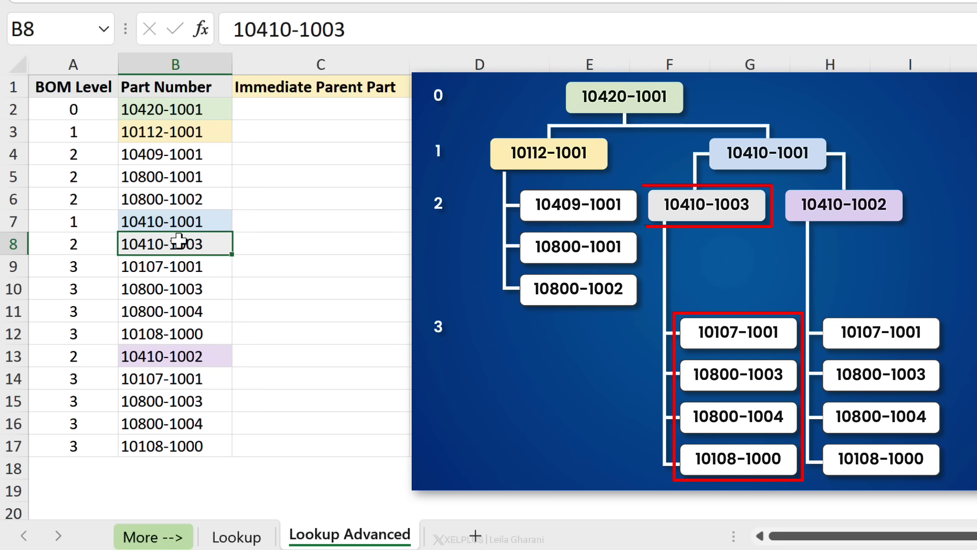
pyautogui.click(168, 378)
pyautogui.moveTo(168, 378); pyautogui.dragTo(166, 444)
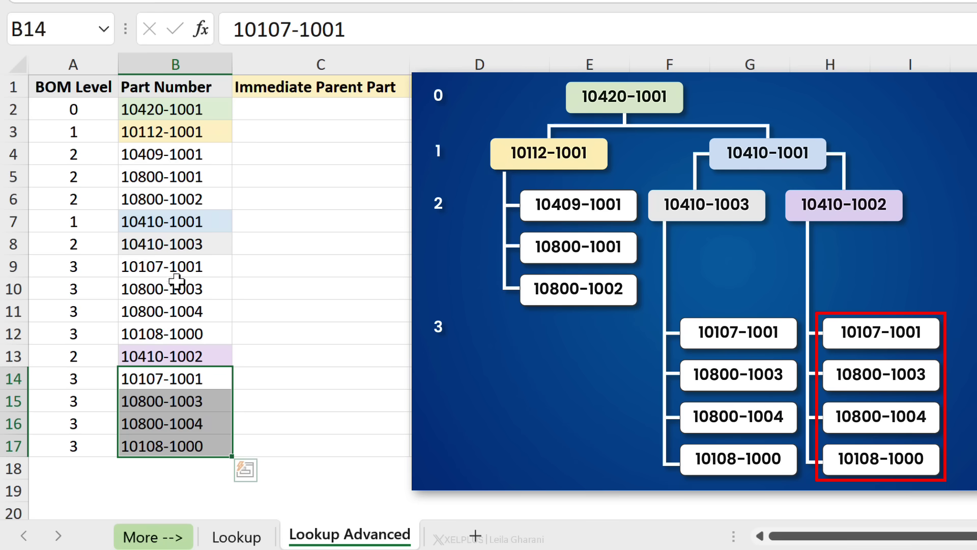
pyautogui.click(177, 350)
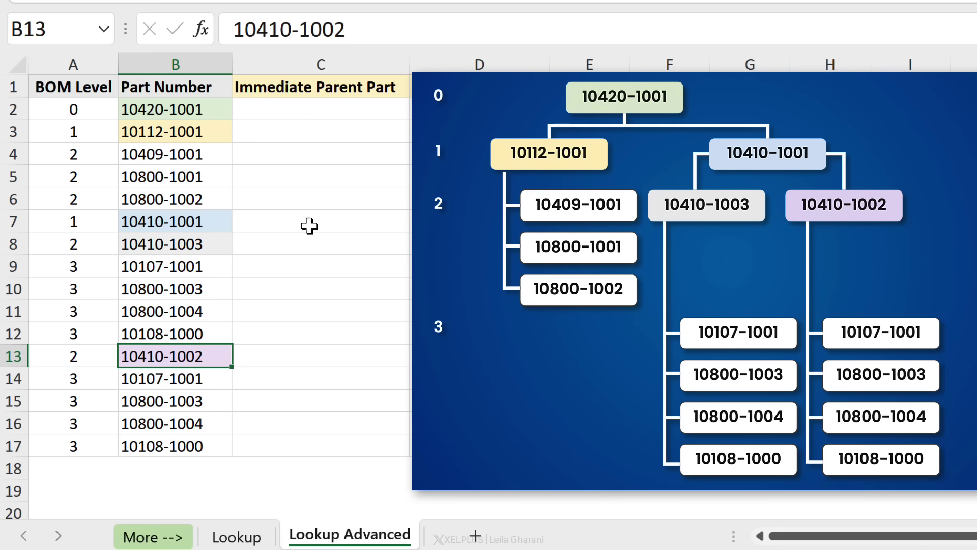
# Review the BOM level, part number and Immediate Parent Part cell of the top-level part in row 2
pyautogui.click(281, 120)
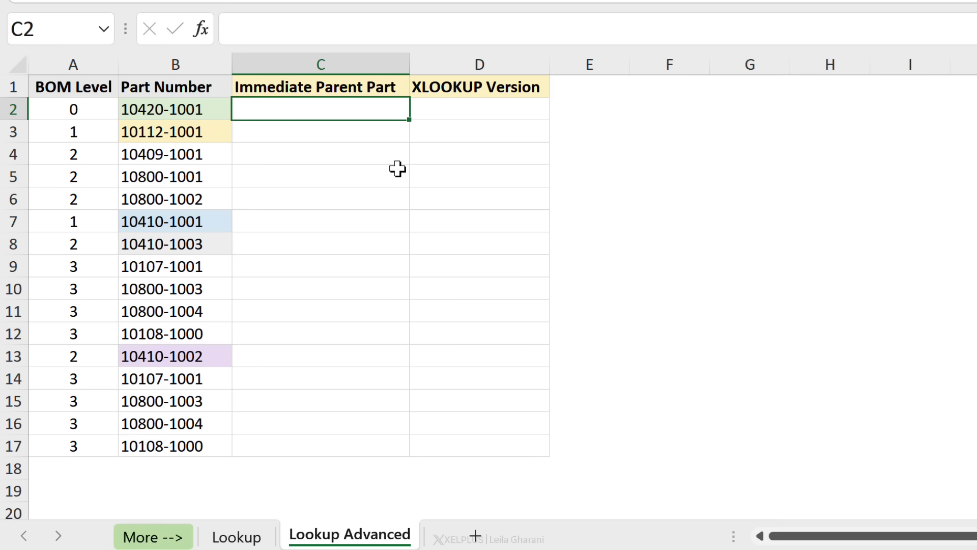
pyautogui.press('Left')
pyautogui.press('Left')
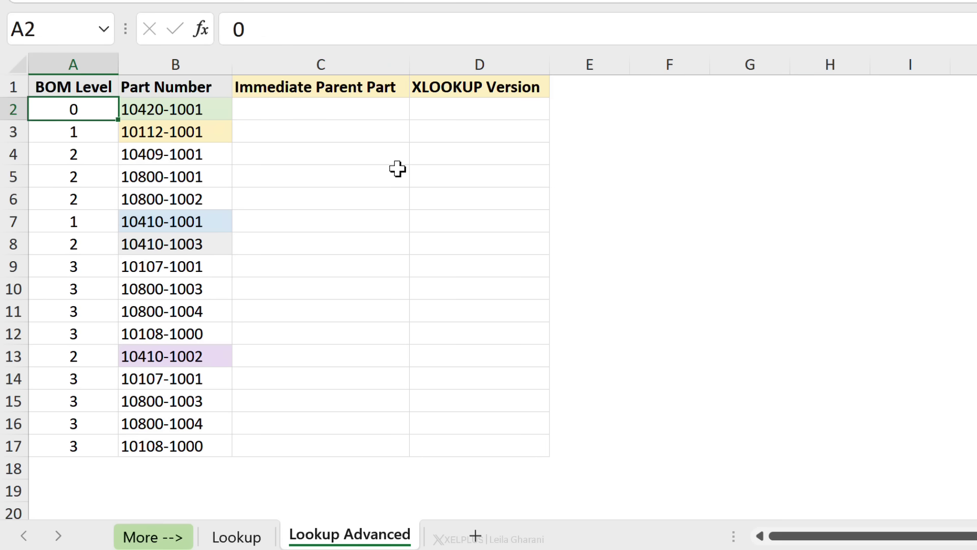
pyautogui.press('Right')
pyautogui.press('Left')
pyautogui.press('Right')
pyautogui.press('Right')
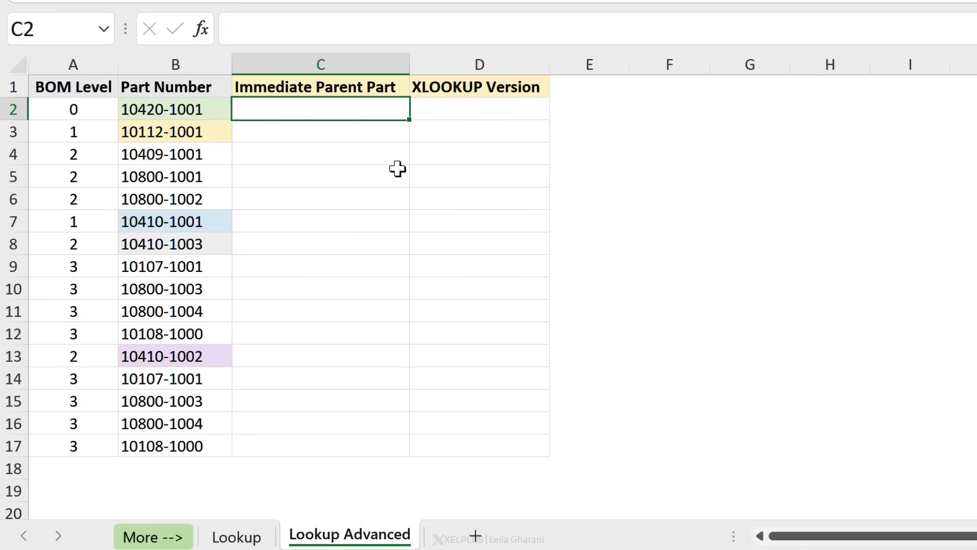
pyautogui.press('Down')
pyautogui.press('Up')
pyautogui.press('Left')
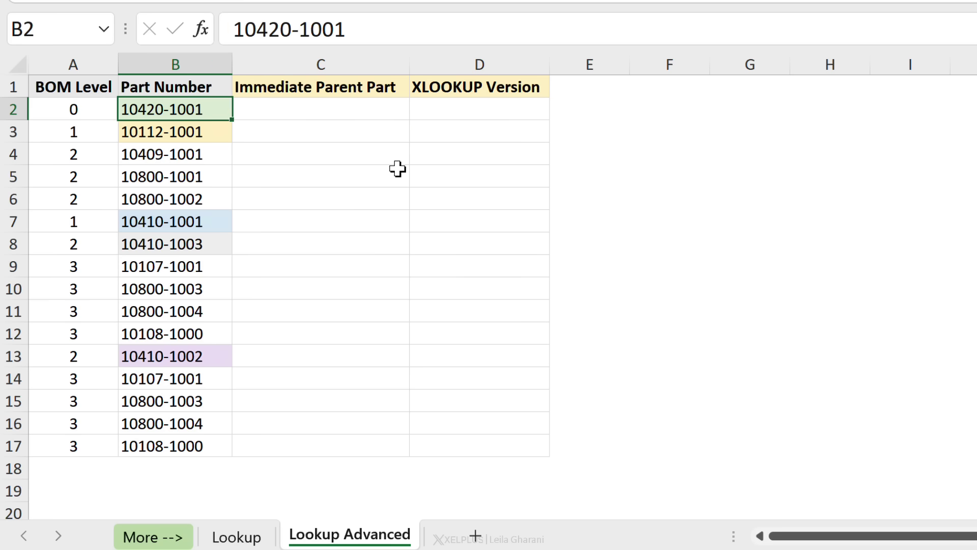
# Start a LOOKUP formula in C3 with the BOM level one above the current part, A3-1, as the lookup value
pyautogui.press('Right')
pyautogui.press('Down')
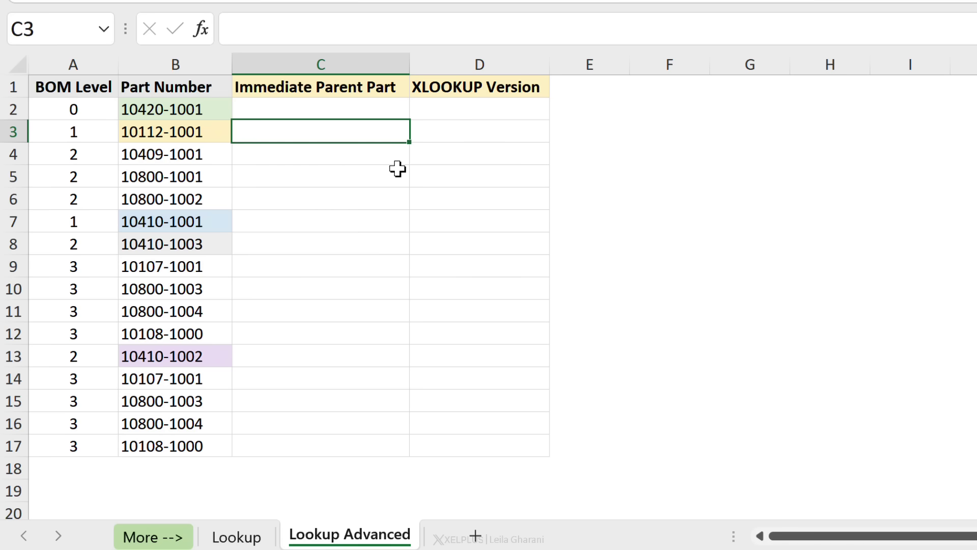
pyautogui.write('=loo')
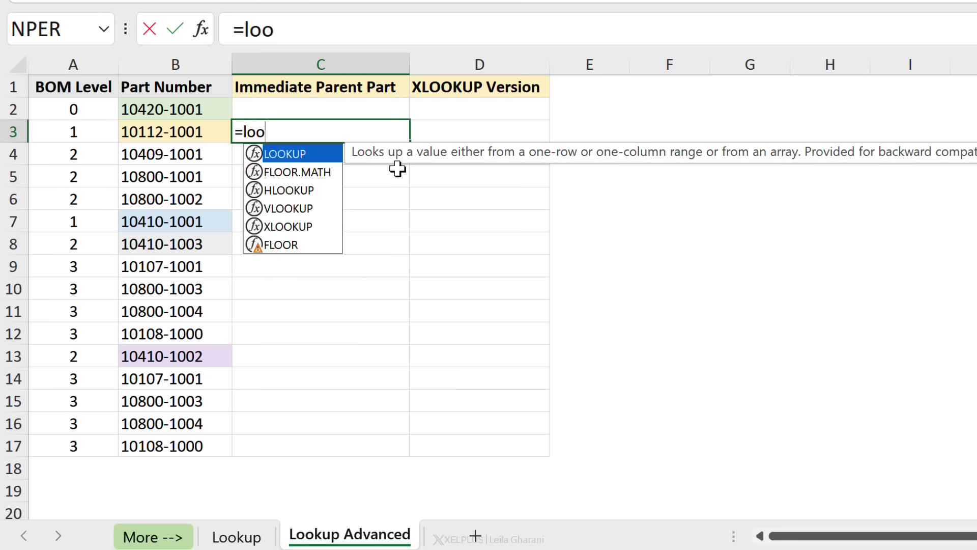
pyautogui.press('Tab')
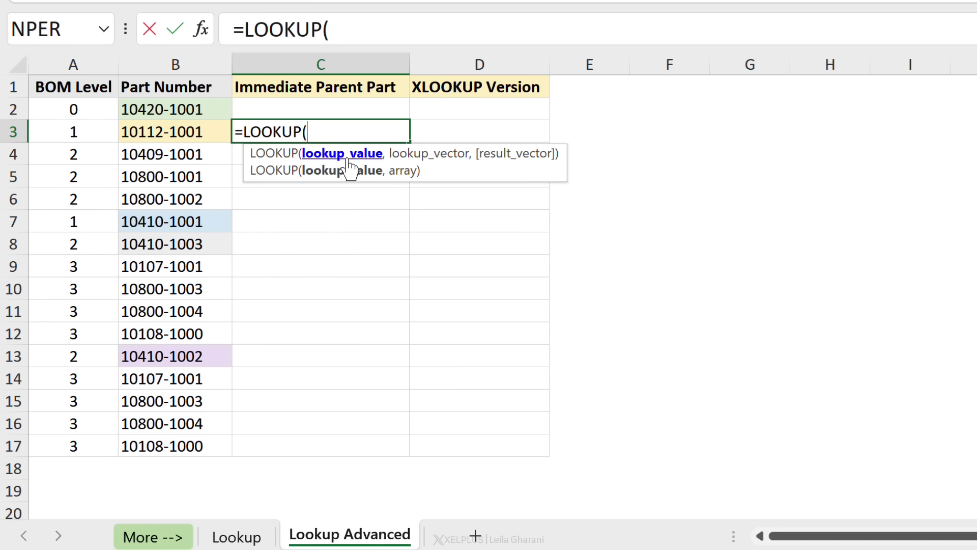
pyautogui.click(87, 135)
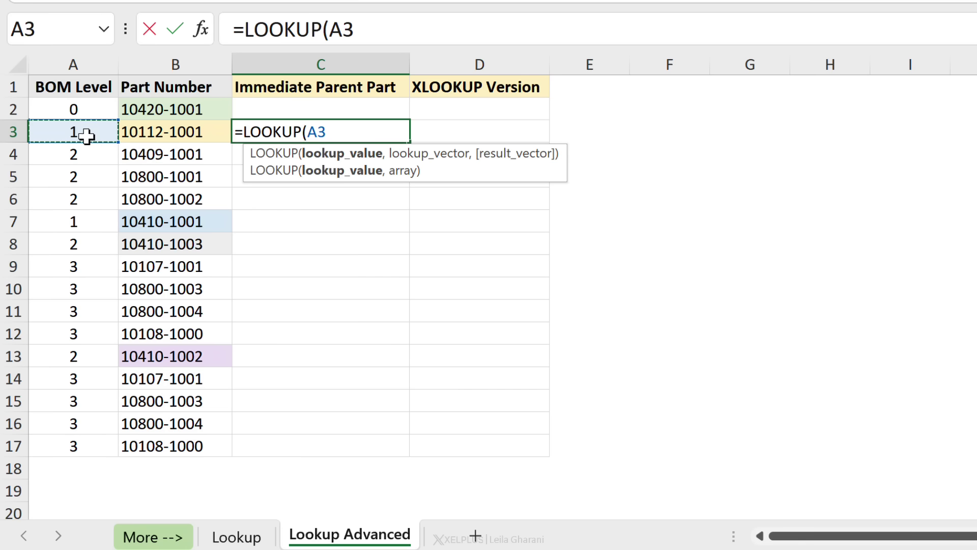
pyautogui.write('-1')
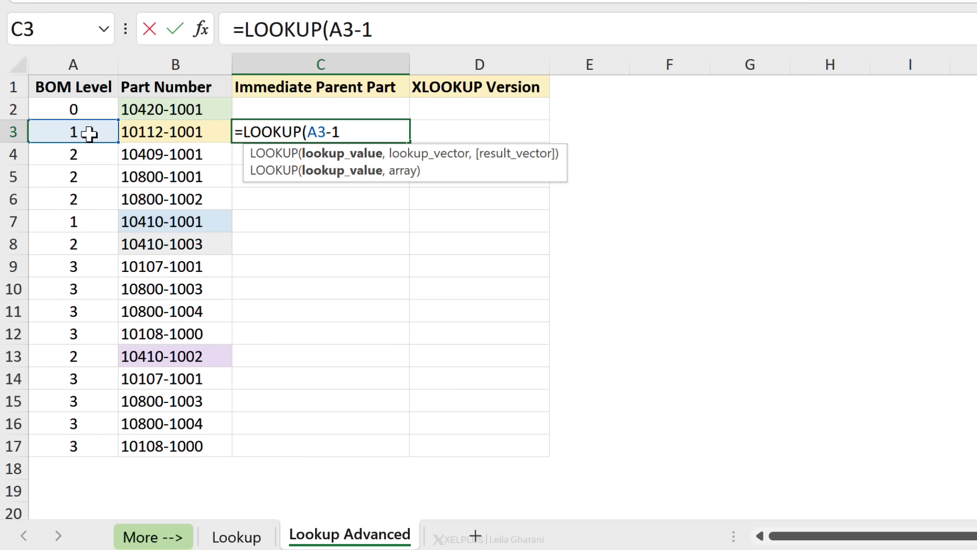
# Set the lookup vector of the C3 formula to the expanding BOM level range $A$2:A3, with only its start cell locked
pyautogui.write(',')
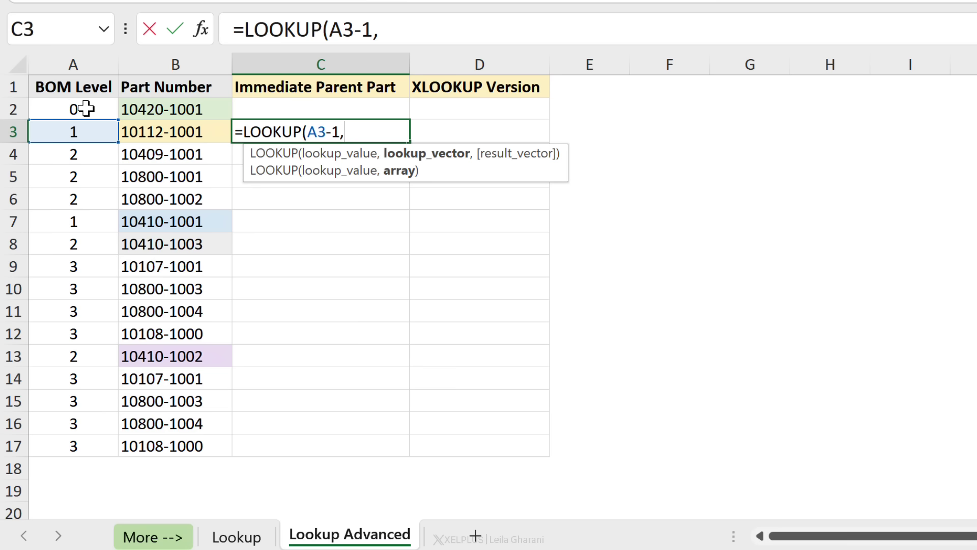
pyautogui.moveTo(86, 109); pyautogui.dragTo(89, 134)
pyautogui.click(395, 29)
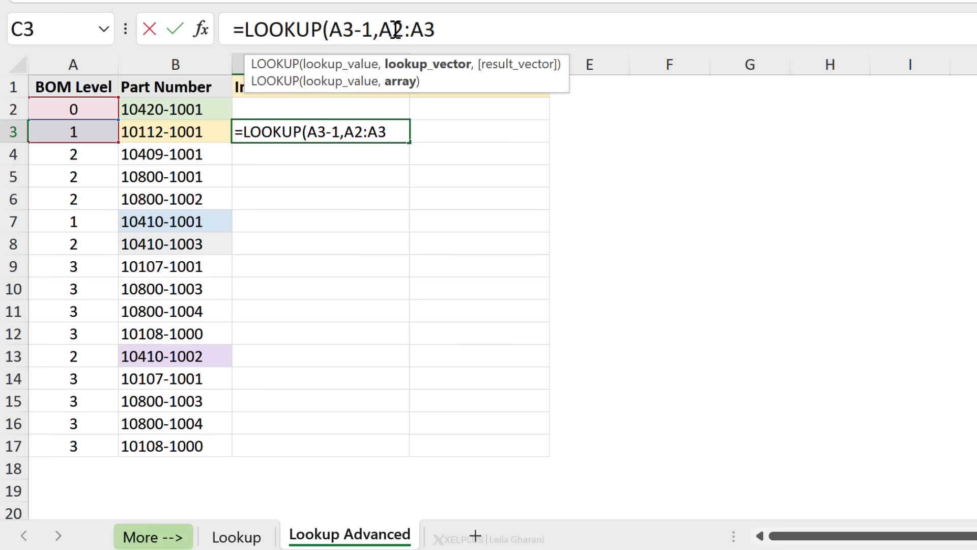
pyautogui.press('F4')
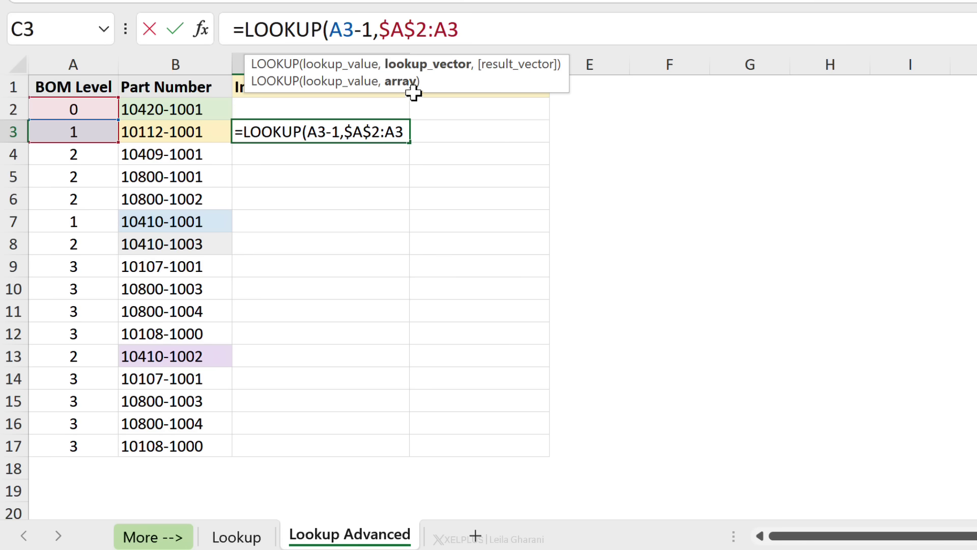
# Add the expanding part number range $B$2:B3 as the result vector and complete the LOOKUP formula in C3
pyautogui.write(',')
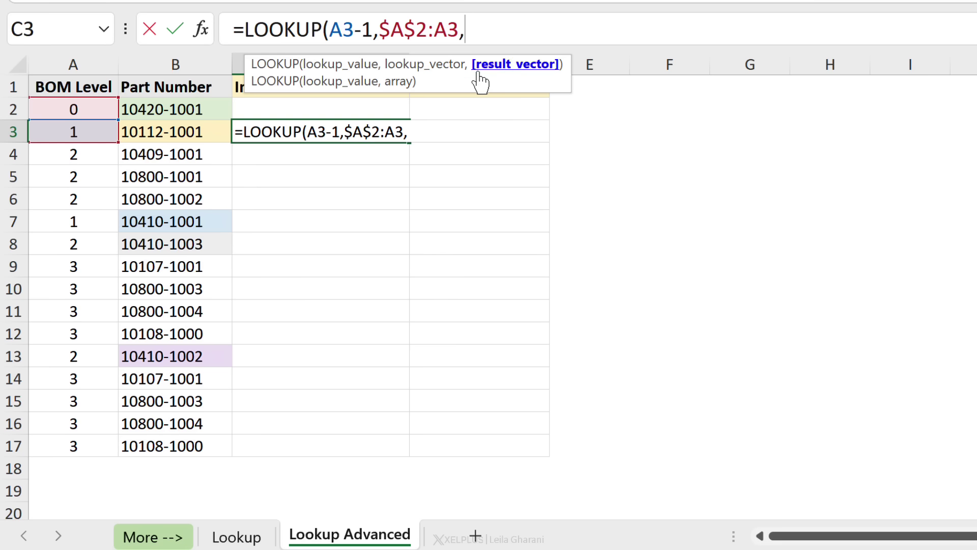
pyautogui.moveTo(171, 109); pyautogui.dragTo(171, 132)
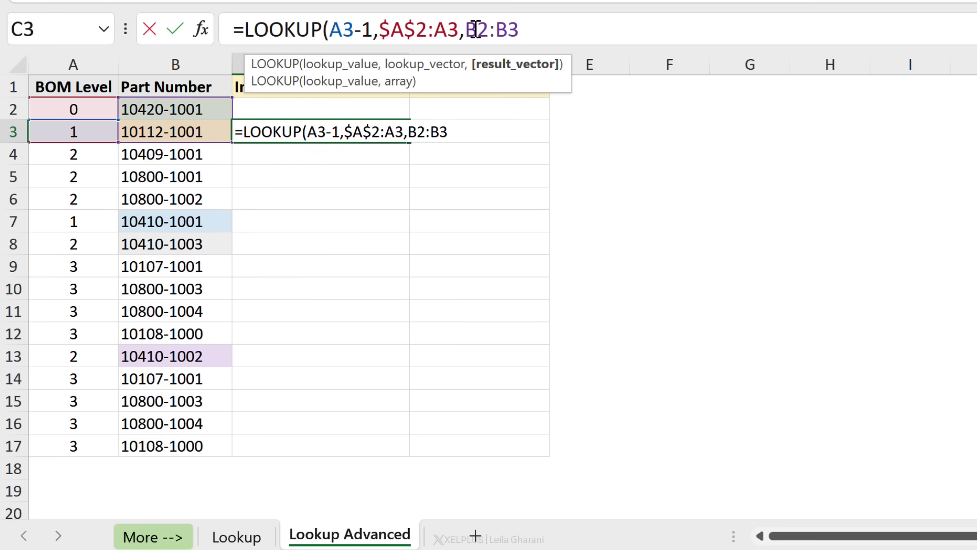
pyautogui.press('F4')
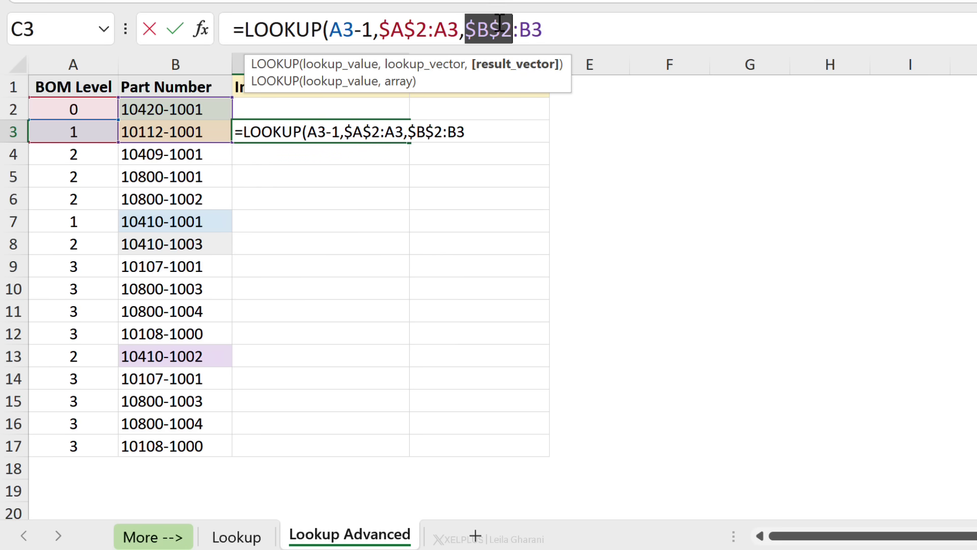
pyautogui.click(574, 31)
pyautogui.click(618, 59)
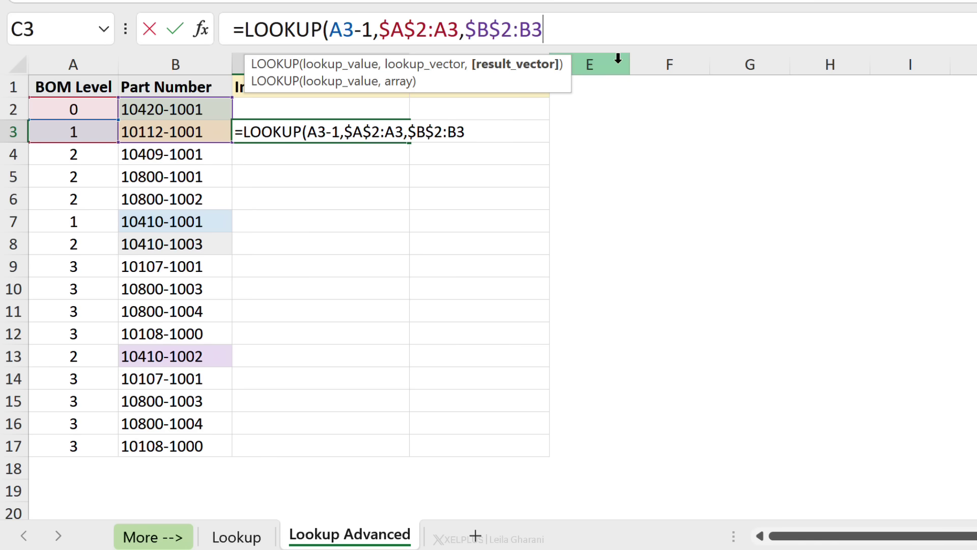
pyautogui.write(')')
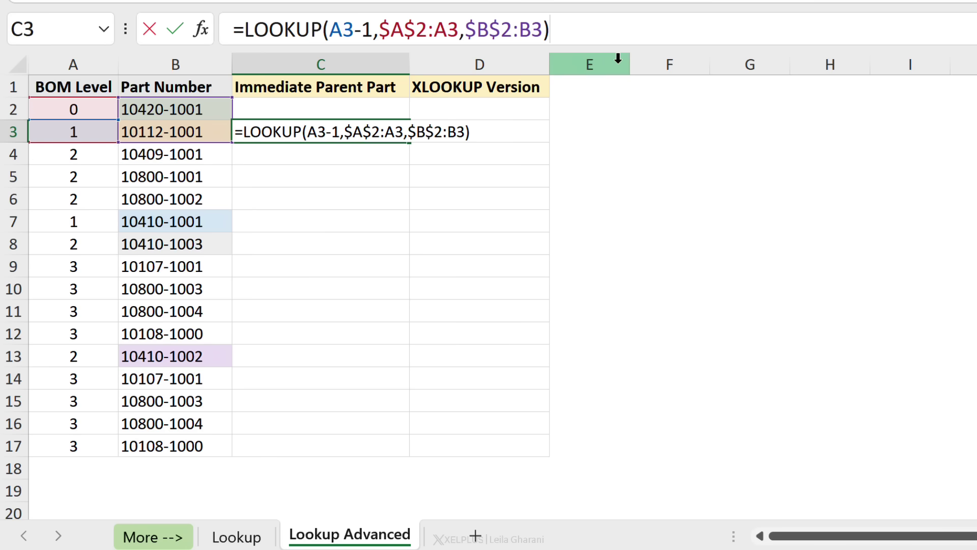
pyautogui.press('Return')
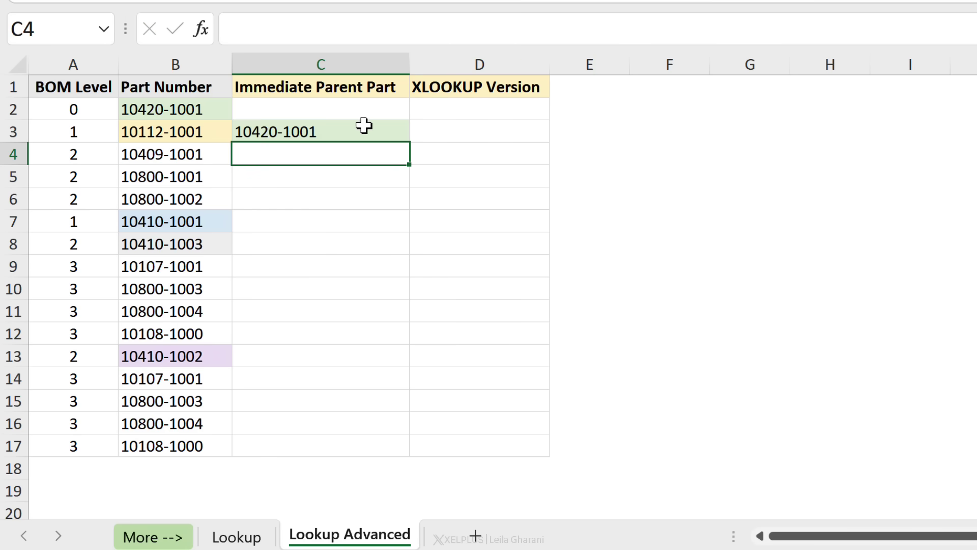
# Fill the C3 formula down to C13 and check the returned parents in C4:C12 against the part numbers in column B
pyautogui.click(278, 141)
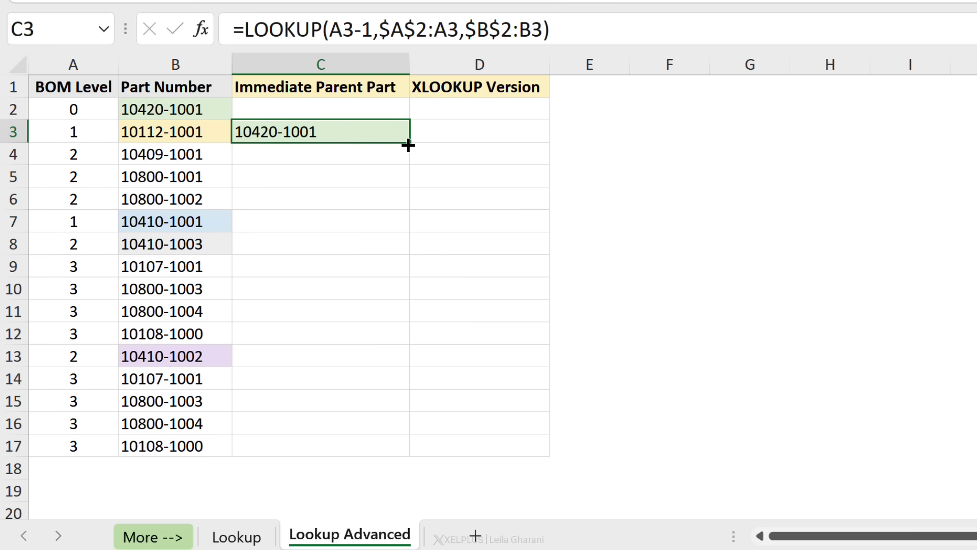
pyautogui.moveTo(409, 142); pyautogui.dragTo(399, 361)
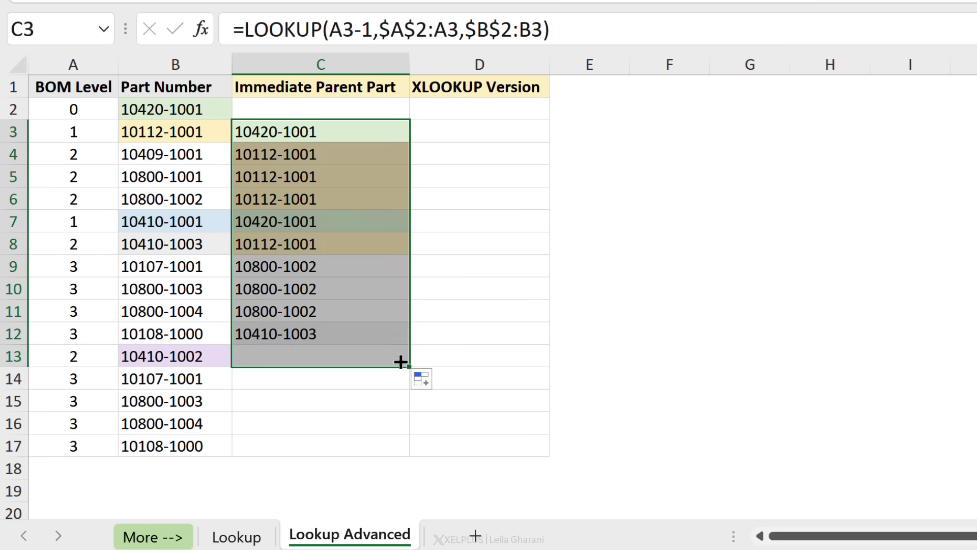
pyautogui.moveTo(283, 157); pyautogui.dragTo(270, 199)
pyautogui.click(196, 133)
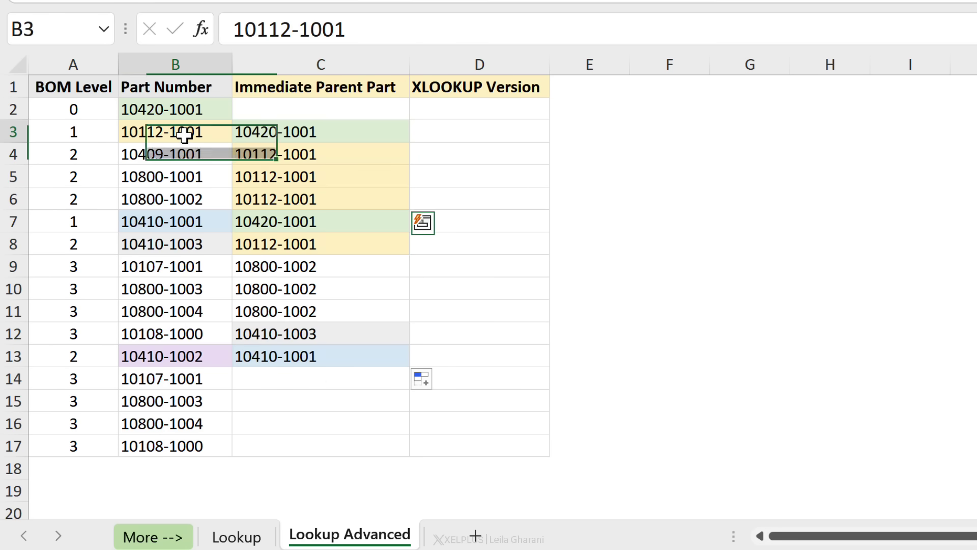
pyautogui.click(274, 222)
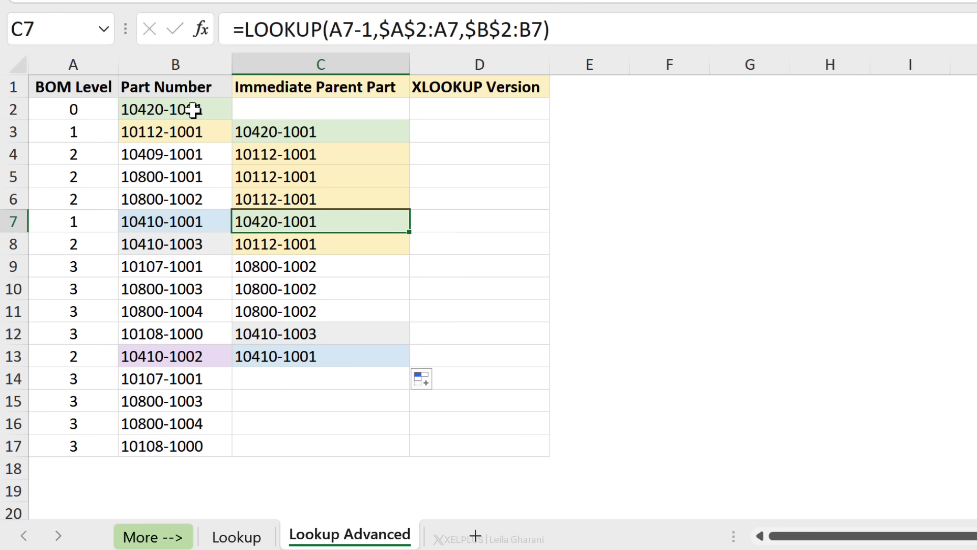
pyautogui.moveTo(278, 246); pyautogui.dragTo(275, 331)
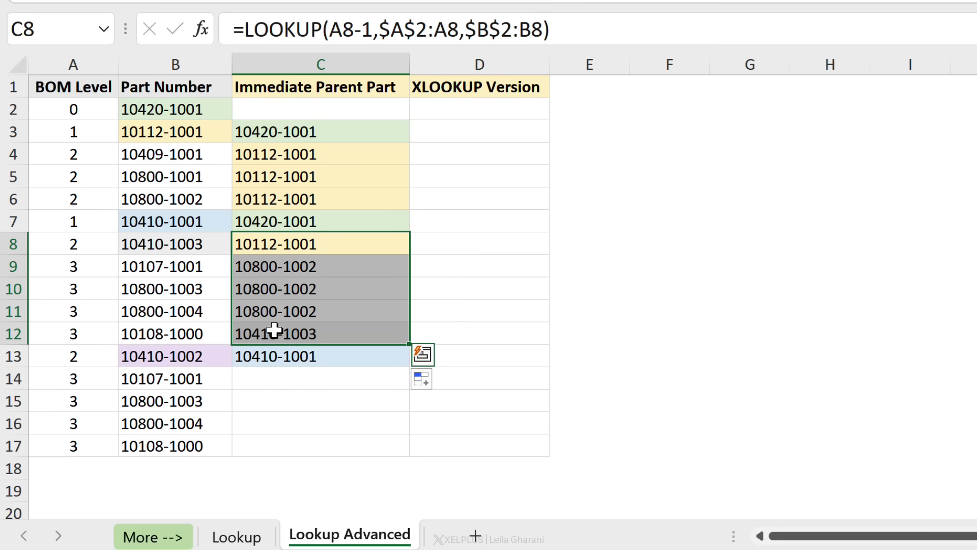
# Compare the parent in C10 with part numbers B6 and B8 and the BOM levels in A8:A12
pyautogui.click(283, 293)
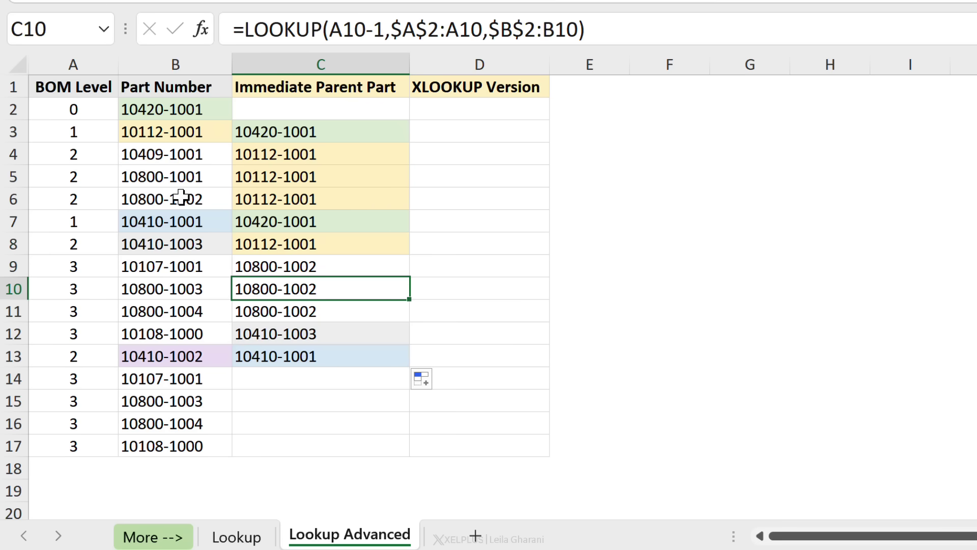
pyautogui.click(181, 197)
pyautogui.click(288, 293)
pyautogui.click(152, 243)
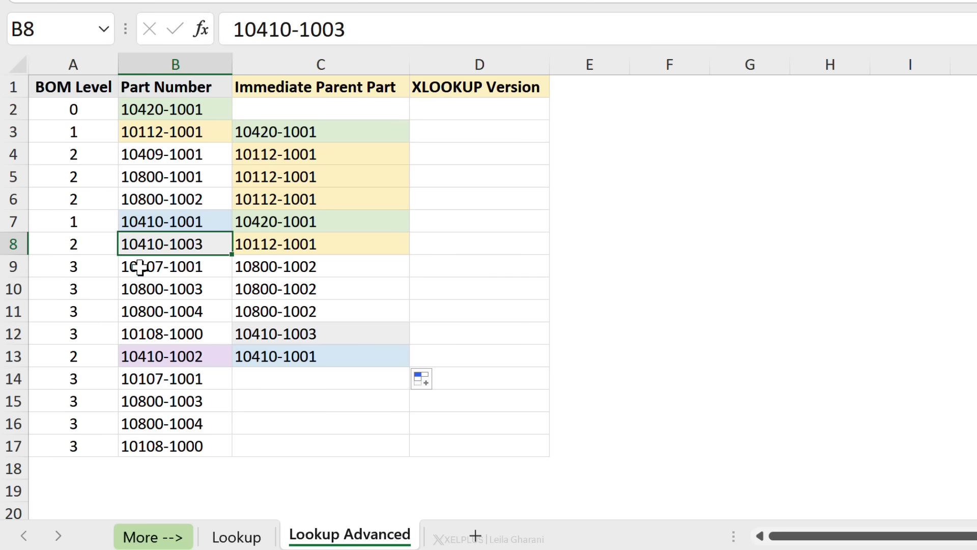
pyautogui.click(79, 243)
pyautogui.click(88, 266)
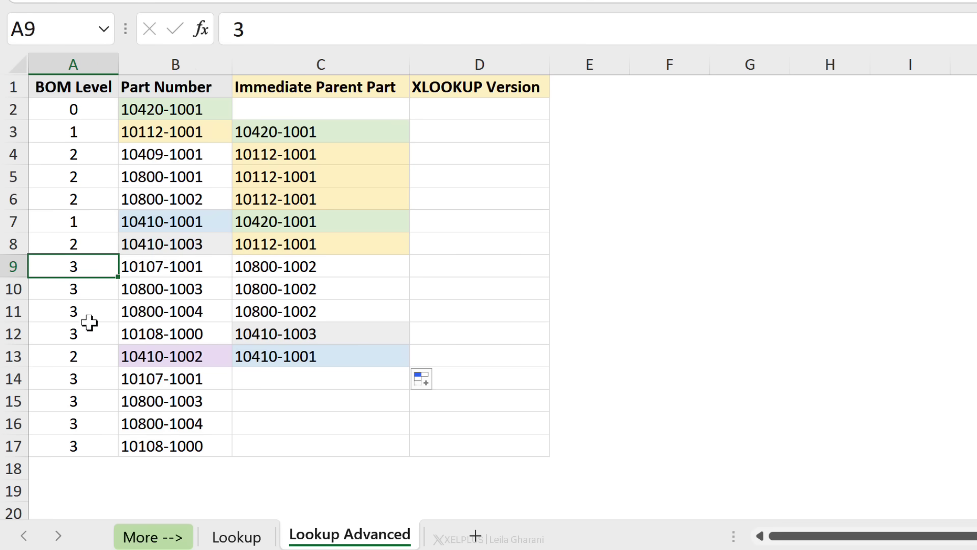
pyautogui.moveTo(98, 271); pyautogui.dragTo(84, 328)
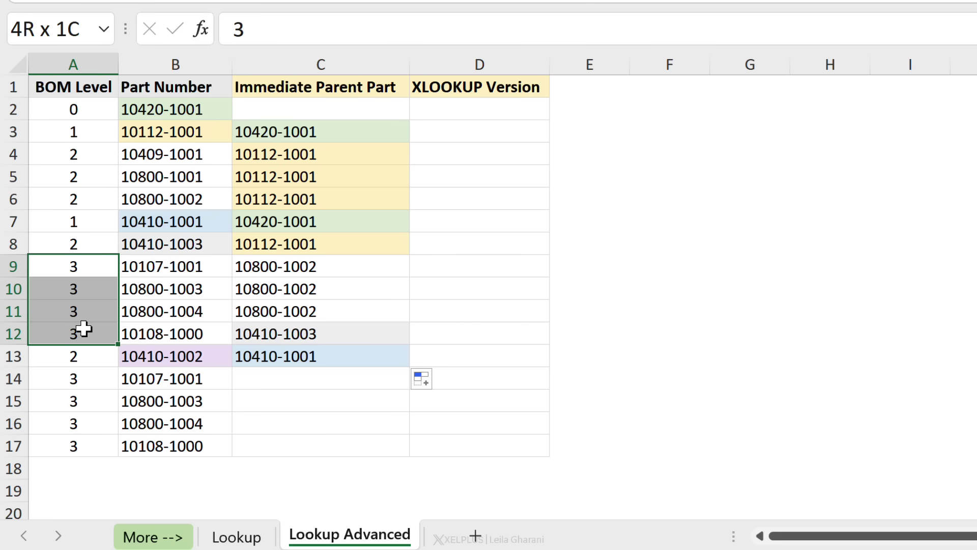
# Inspect the lookup vector $A$2:A12 in the C12 formula
pyautogui.click(280, 330)
pyautogui.click(597, 28)
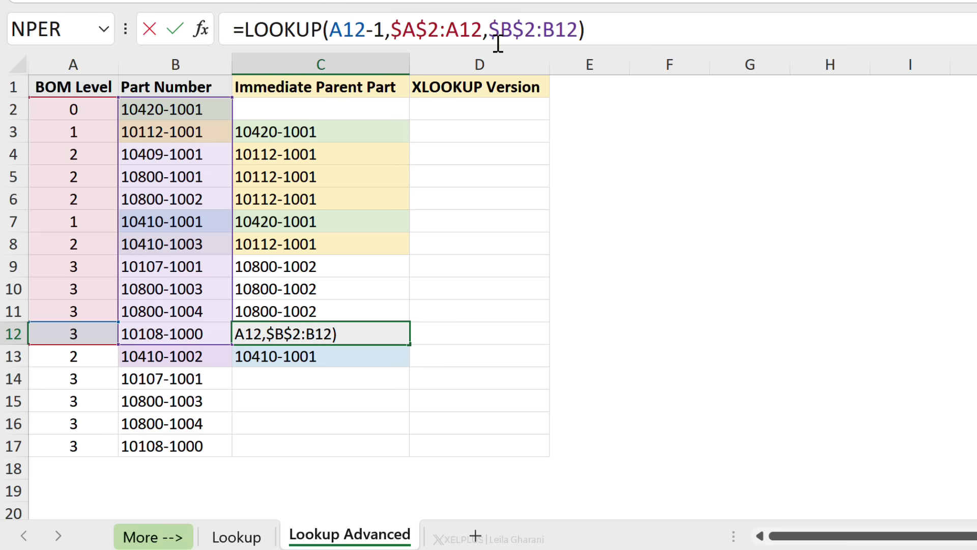
pyautogui.moveTo(482, 30); pyautogui.dragTo(391, 29)
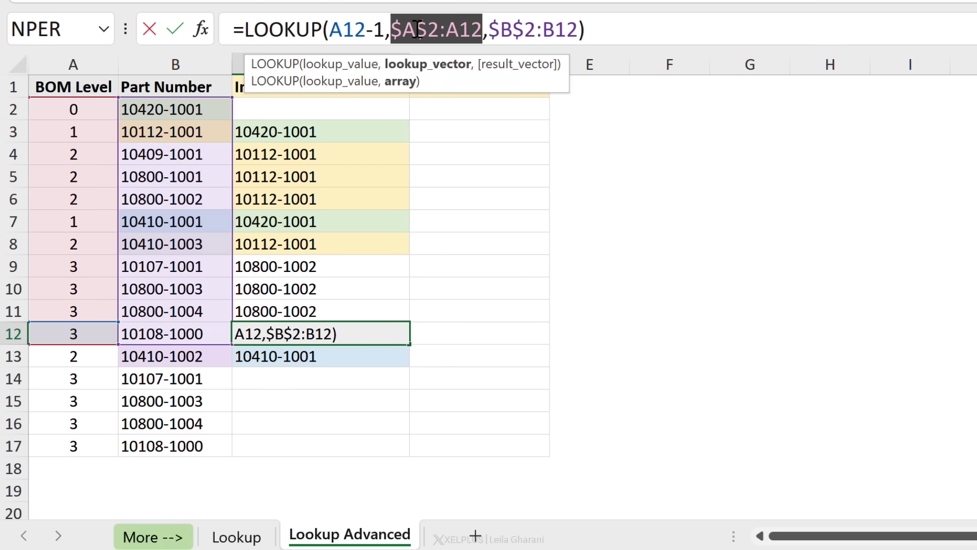
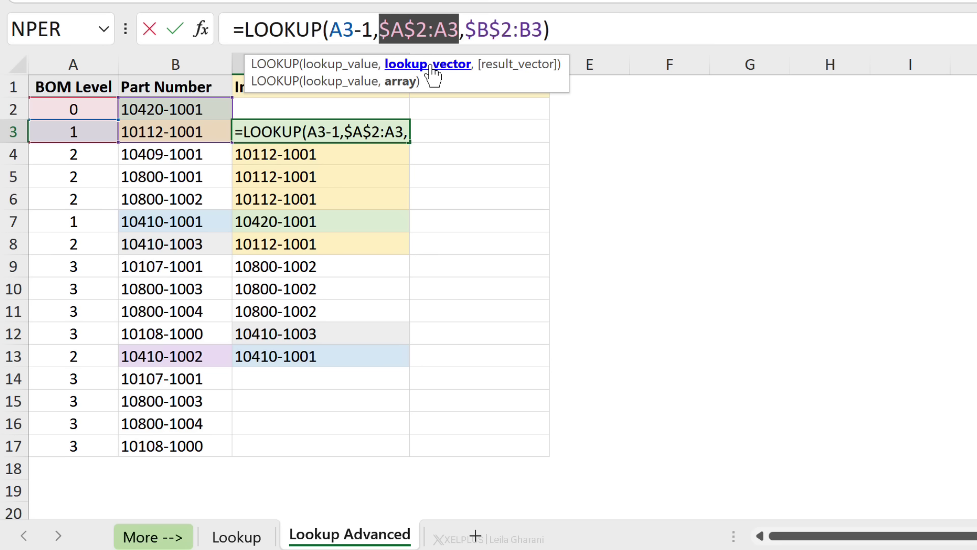
# Move A3-1 out of the lookup value in C3 and into the lookup vector as the comparison A3-1=$A$2:A3
pyautogui.click(381, 31)
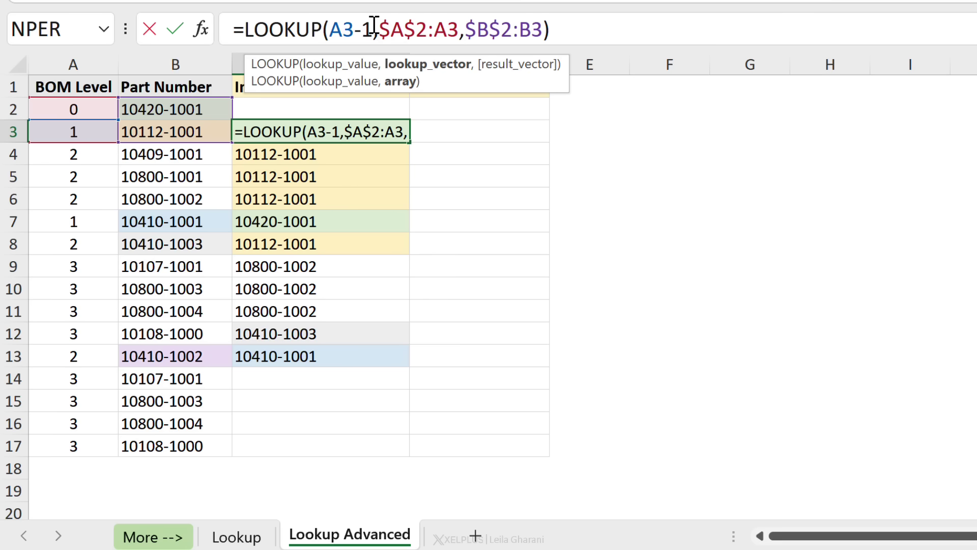
pyautogui.moveTo(373, 24); pyautogui.dragTo(330, 28)
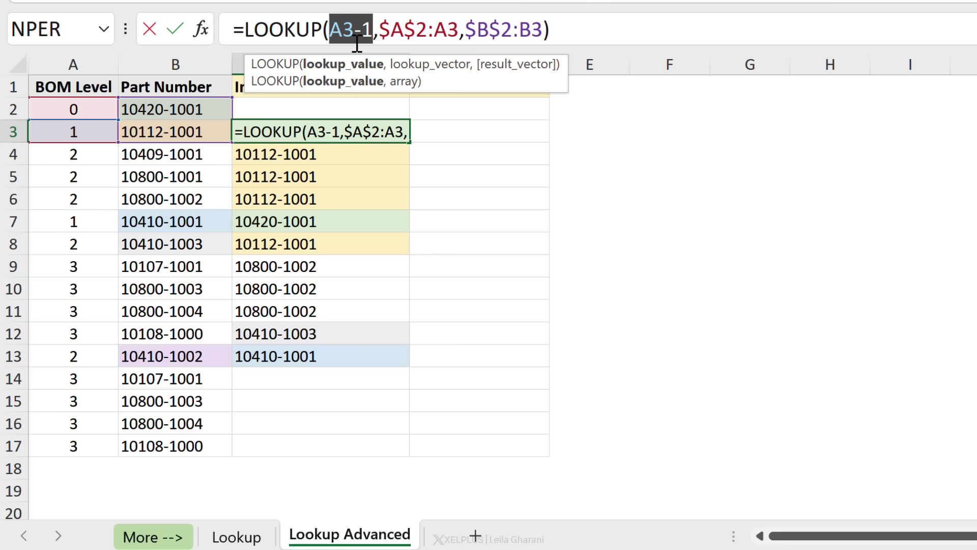
pyautogui.hotkey('ctrl', 'x')
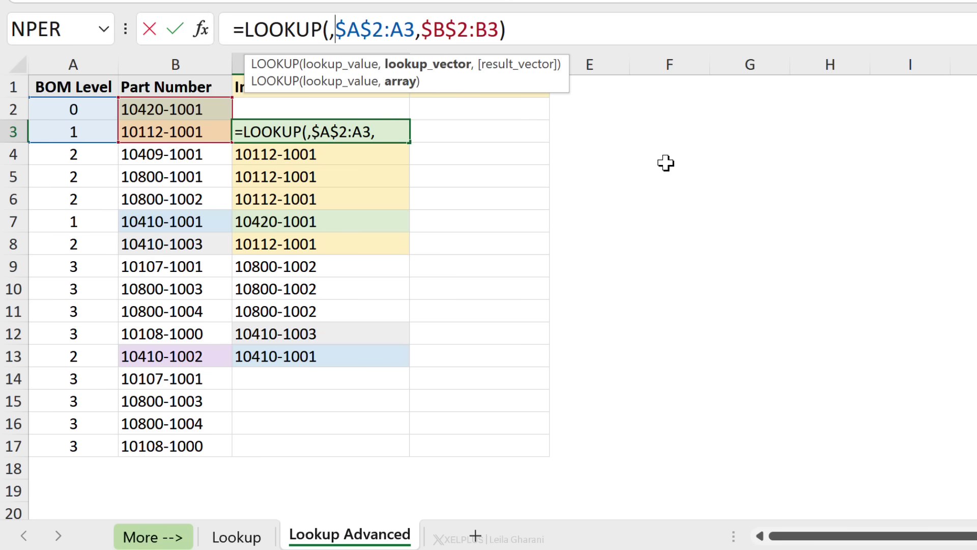
pyautogui.hotkey('ctrl', 'v')
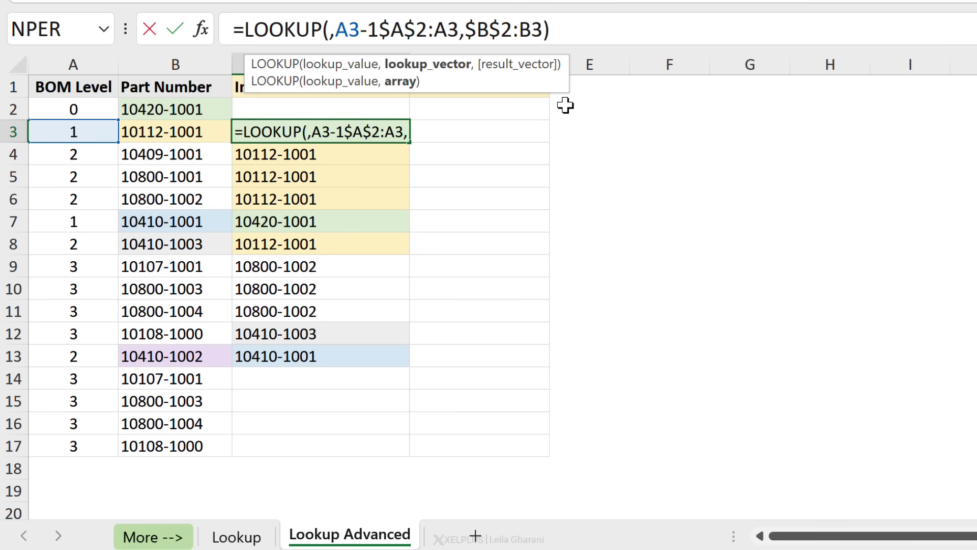
pyautogui.write('=')
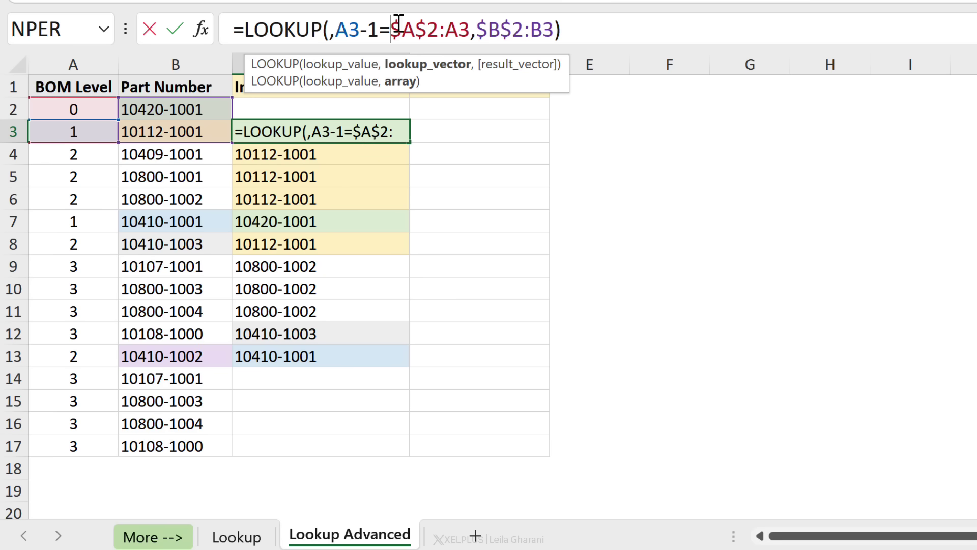
# Evaluate the comparison A3-1=$A$2:A3 within the C3 formula to inspect its array, and restore the expression
pyautogui.moveTo(469, 29); pyautogui.dragTo(336, 29)
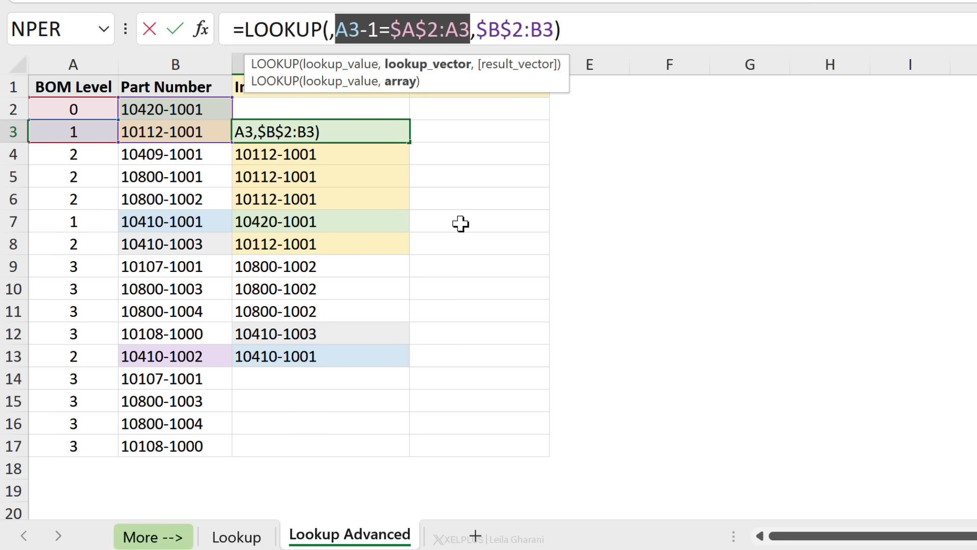
pyautogui.press('F9')
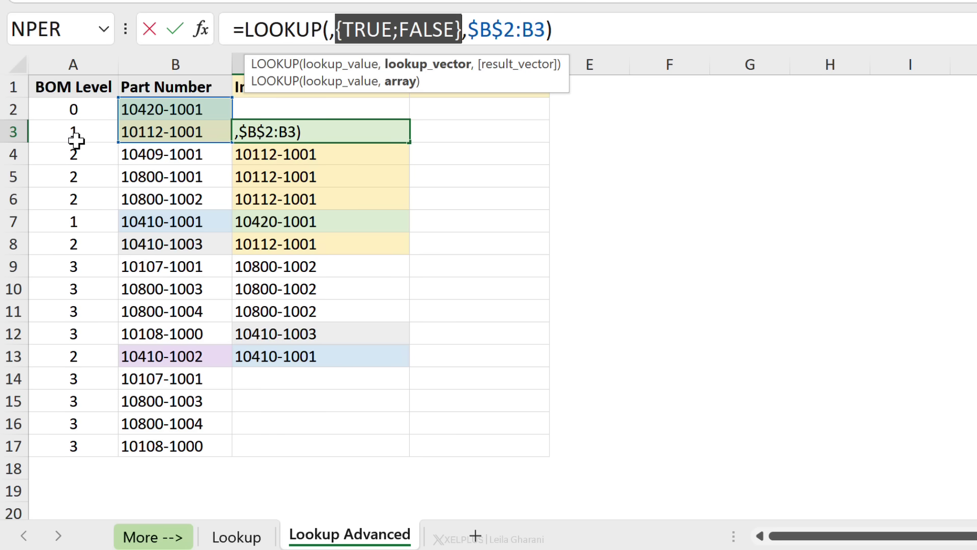
pyautogui.hotkey('ctrl', 'z')
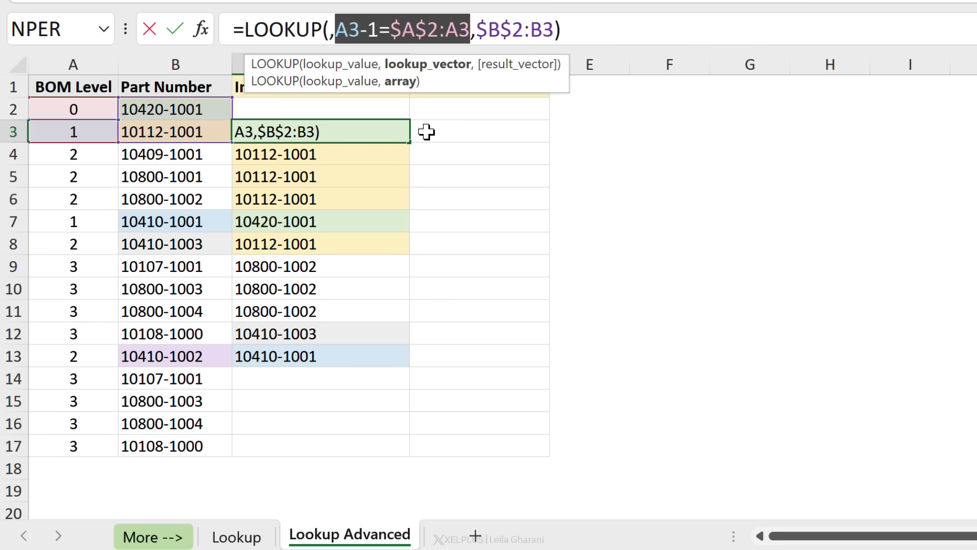
# Divide 1 by the parenthesized comparison so the lookup vector in C3 reads 1/(A3-1=$A$2:A3)
pyautogui.click(336, 28)
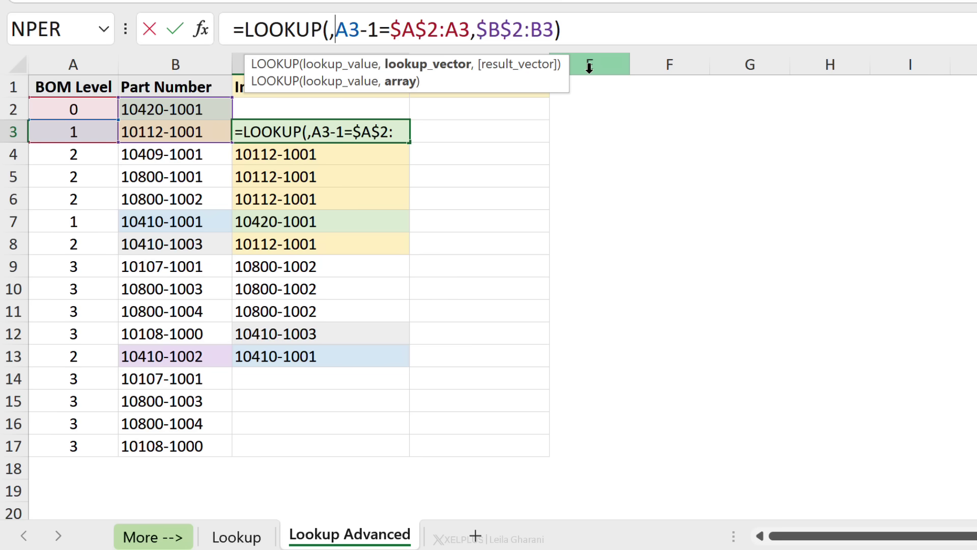
pyautogui.write('1')
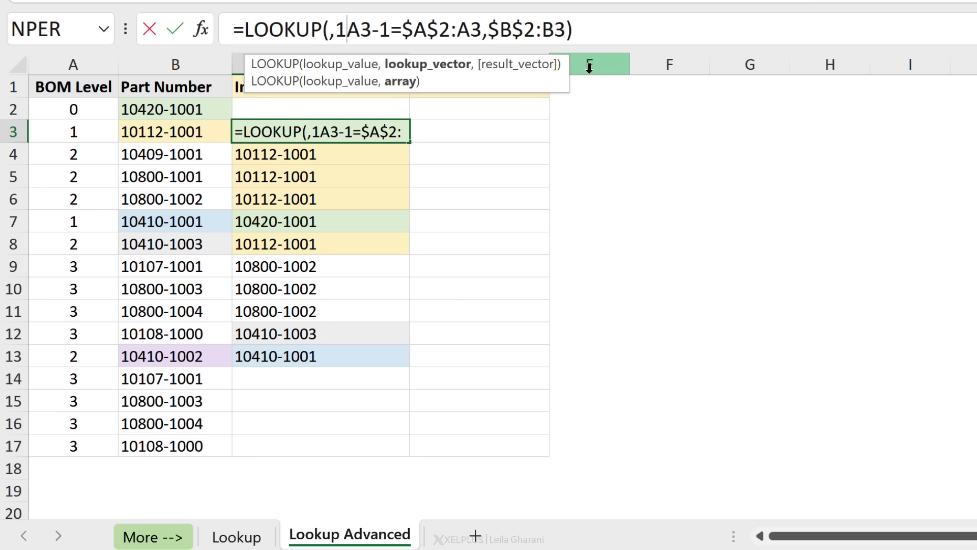
pyautogui.write('/')
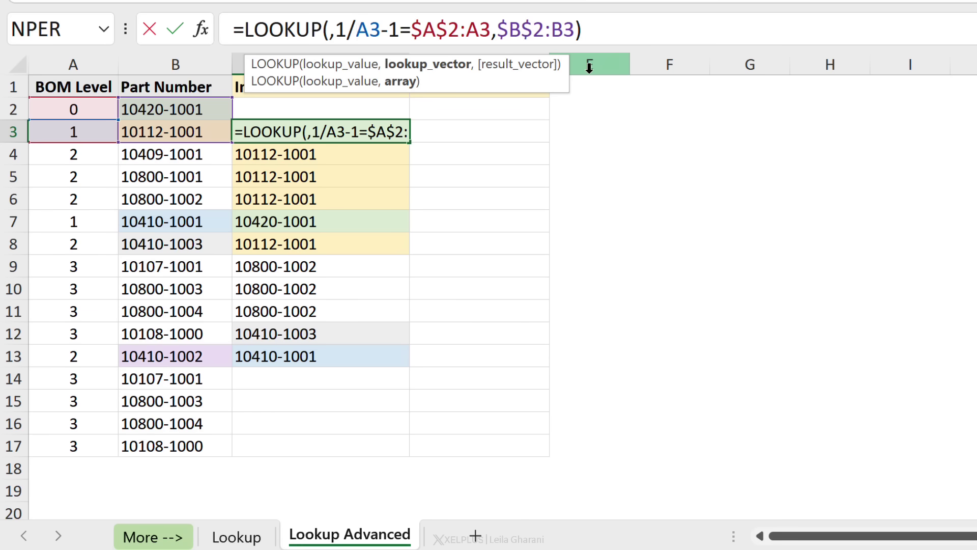
pyautogui.write('(')
pyautogui.click(503, 35)
pyautogui.write(')')
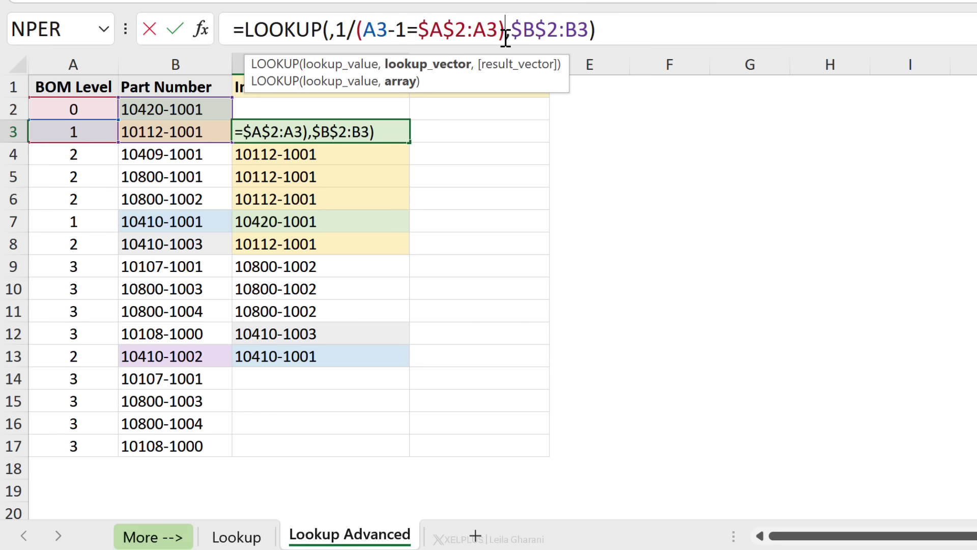
# Evaluate the lookup vector 1/(A3-1=$A$2:A3) in place to inspect its array, and restore the expression
pyautogui.moveTo(505, 35); pyautogui.dragTo(336, 39)
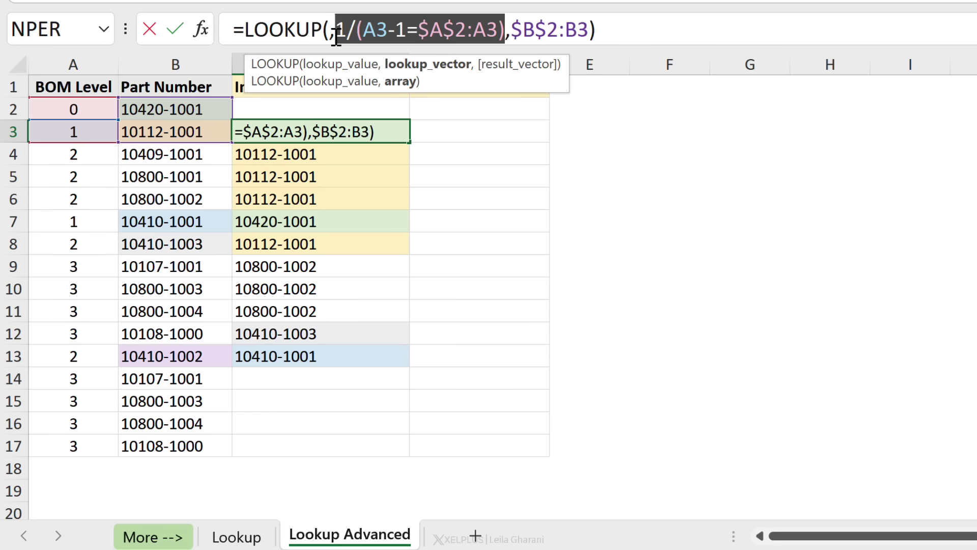
pyautogui.press('F9')
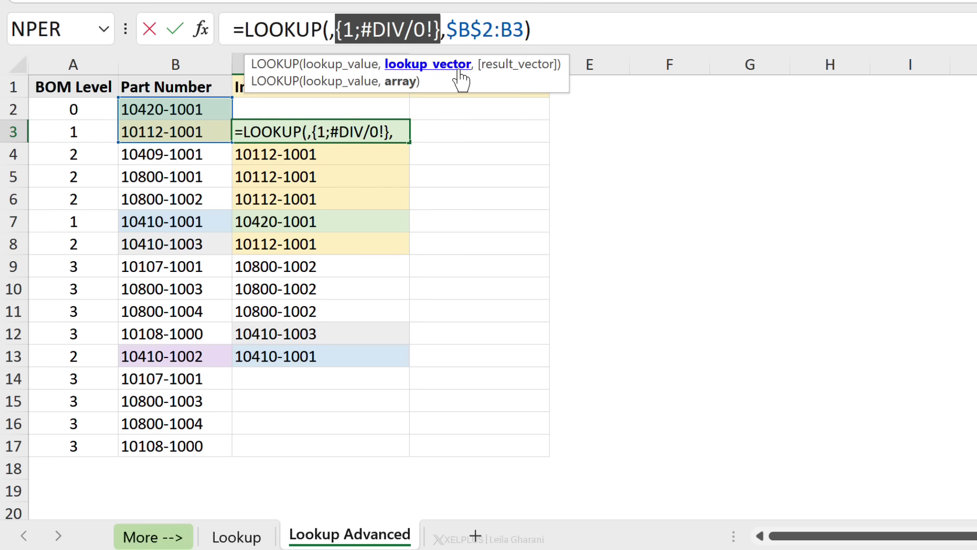
pyautogui.hotkey('ctrl', 'z')
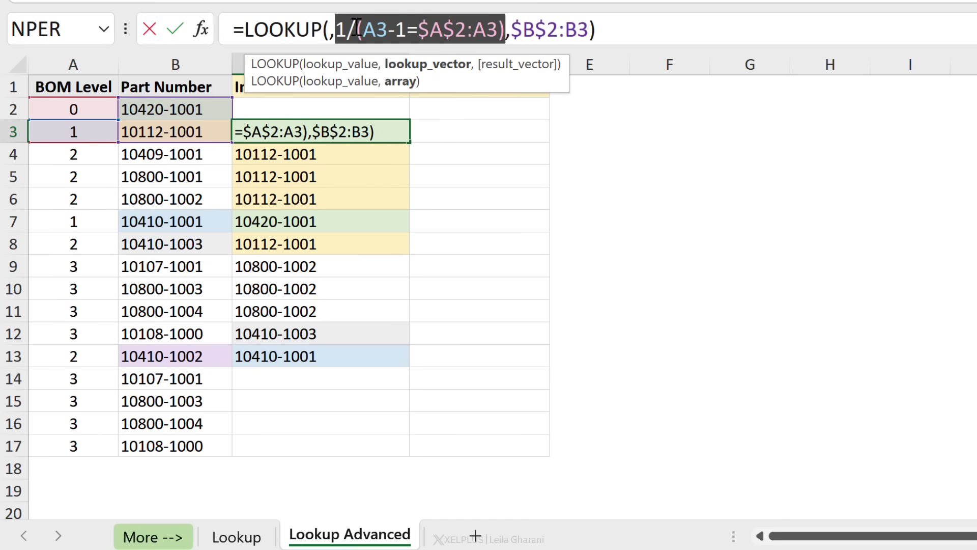
# Set the lookup value in C3 to 2, complete the formula and fill it down to C17
pyautogui.click(329, 32)
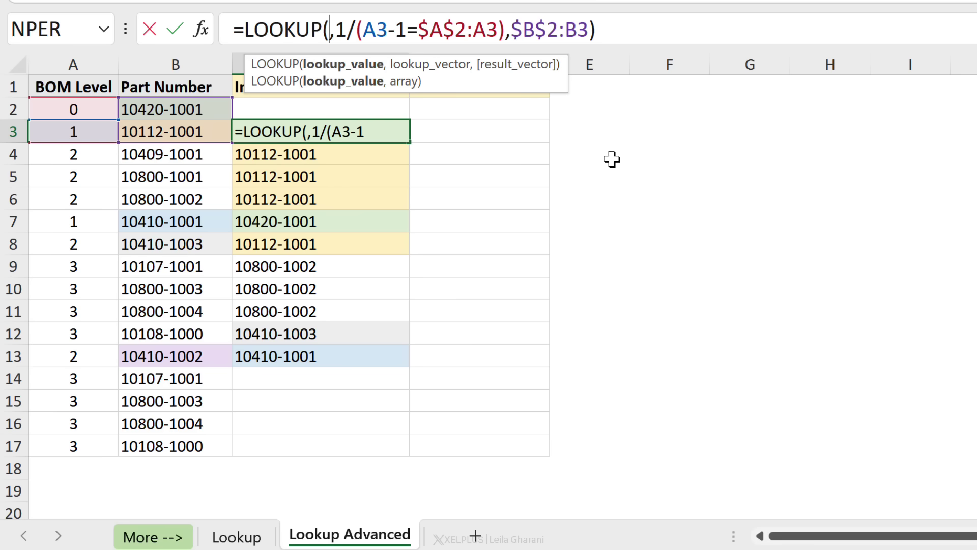
pyautogui.write('2')
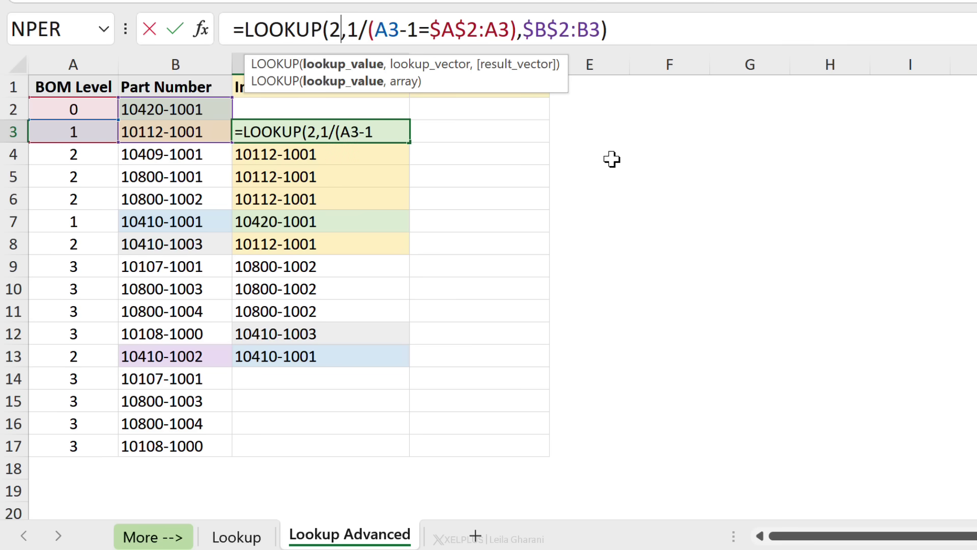
pyautogui.press('Return')
pyautogui.click(328, 136)
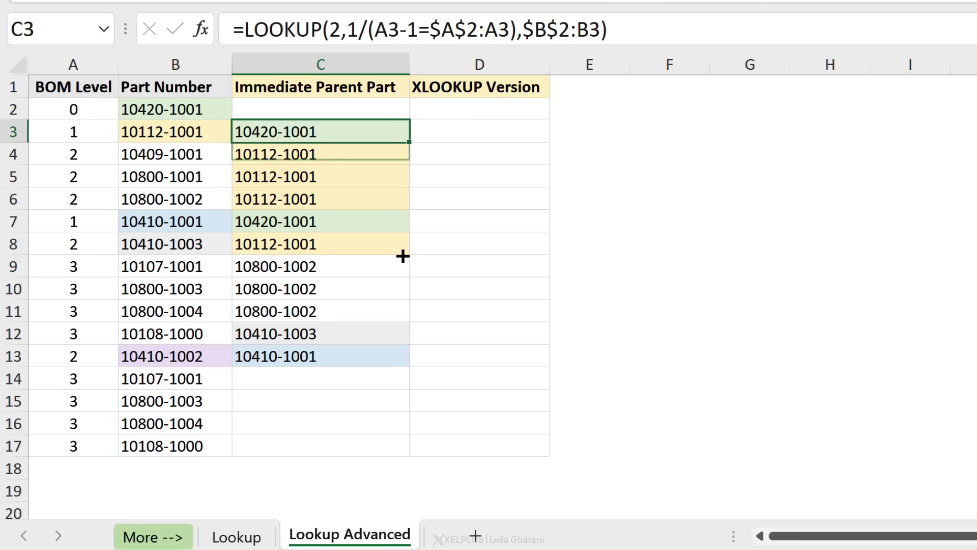
pyautogui.moveTo(403, 256); pyautogui.dragTo(386, 453)
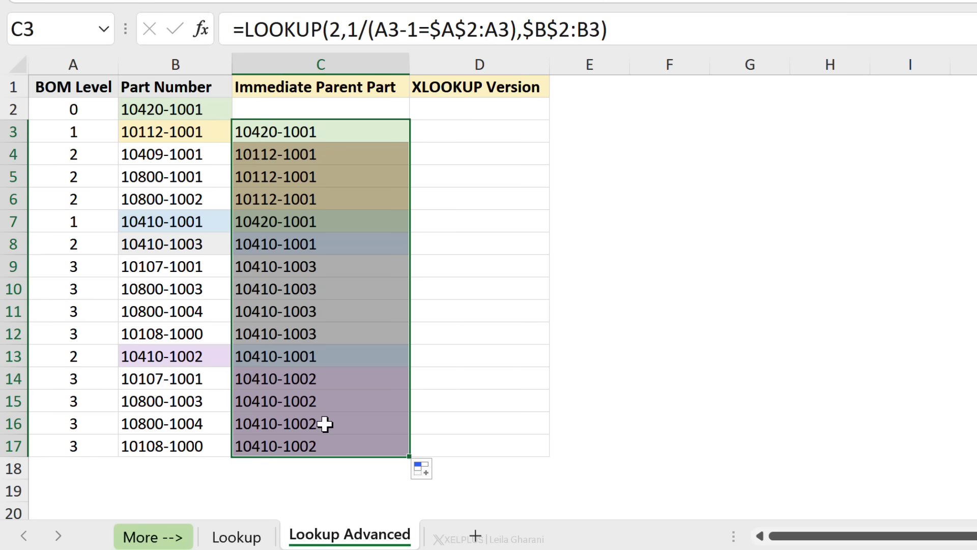
# Evaluate the lookup vector 1/(A16-1=$A$2:A16) in the C16 formula and expand the formula bar to view the whole array
pyautogui.click(321, 426)
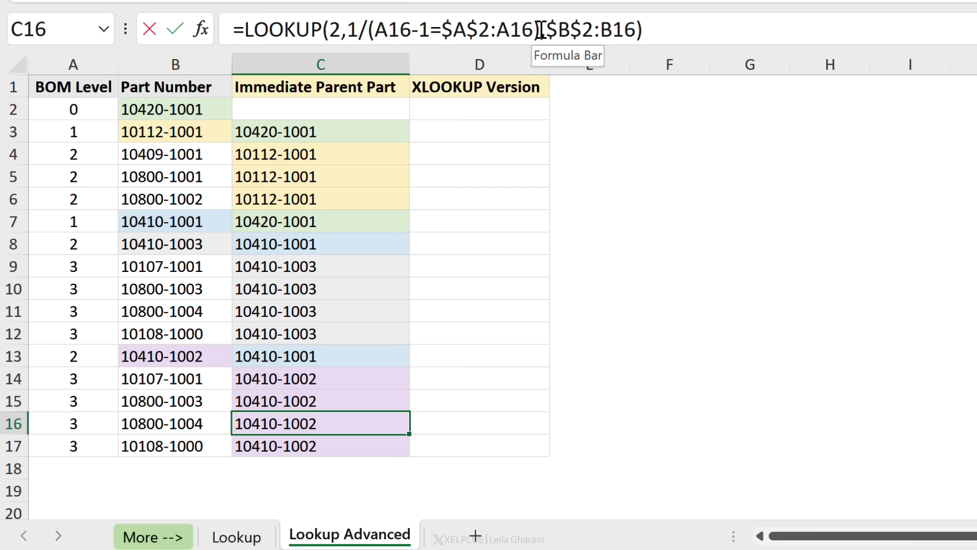
pyautogui.moveTo(540, 29)
pyautogui.mouseDown()
pyautogui.moveTo(371, 28)
pyautogui.moveTo(540, 27)
pyautogui.mouseUp()
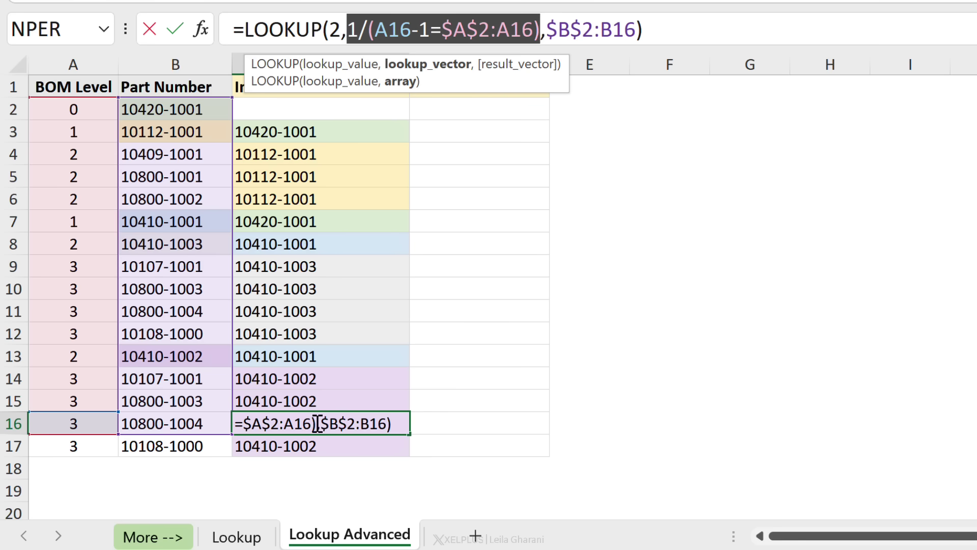
pyautogui.press('F9')
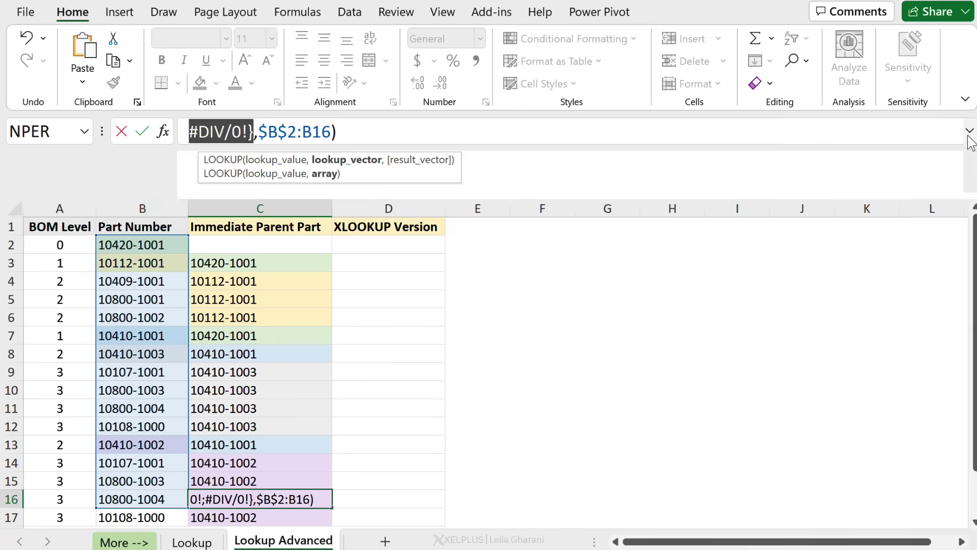
pyautogui.click(969, 133)
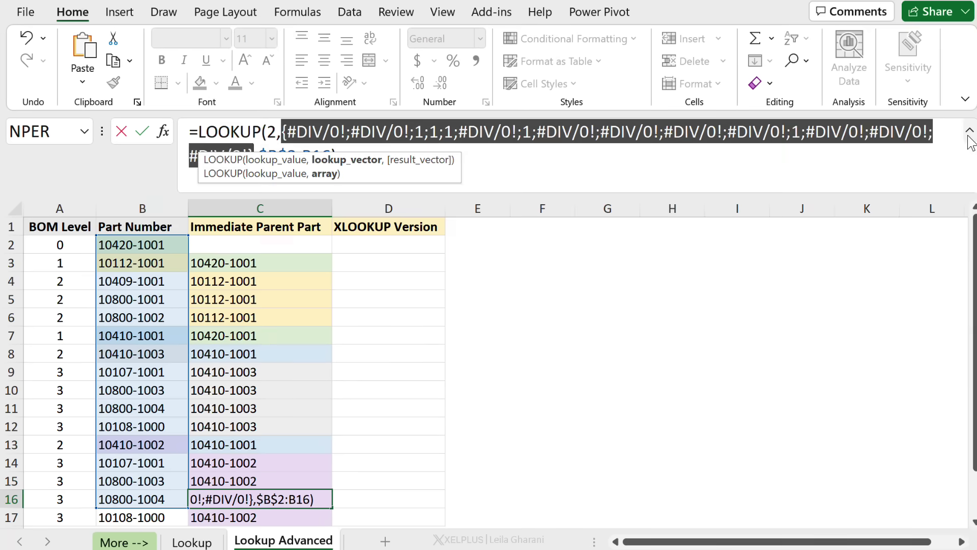
# Examine the 1s in the evaluated array against the lookup value 2, restore the C16 formula and reselect C3
pyautogui.click(324, 131)
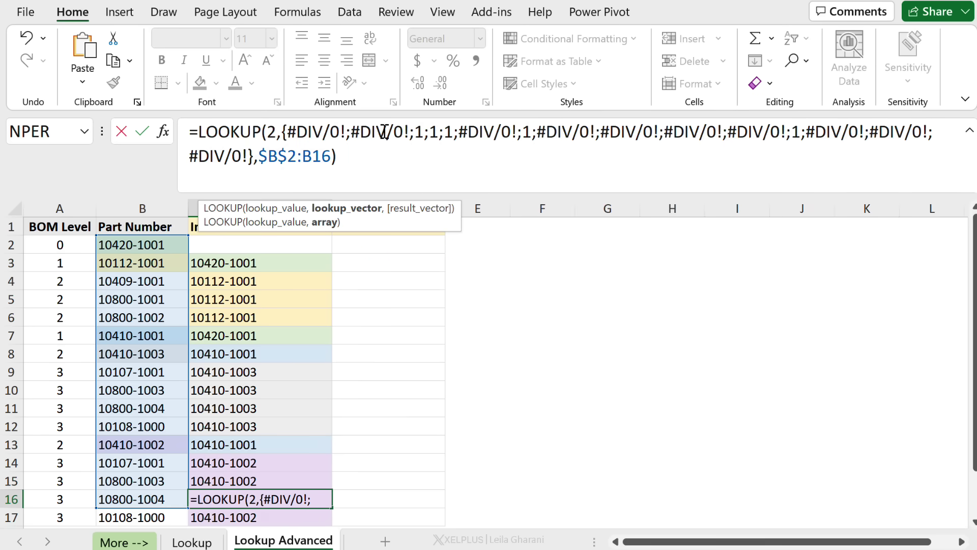
pyautogui.moveTo(415, 133); pyautogui.dragTo(453, 133)
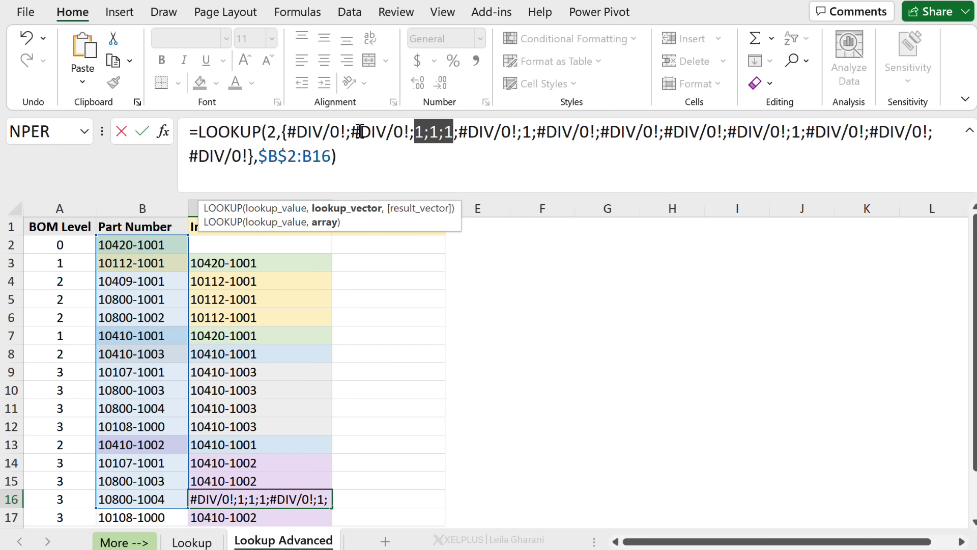
pyautogui.moveTo(267, 132); pyautogui.dragTo(273, 135)
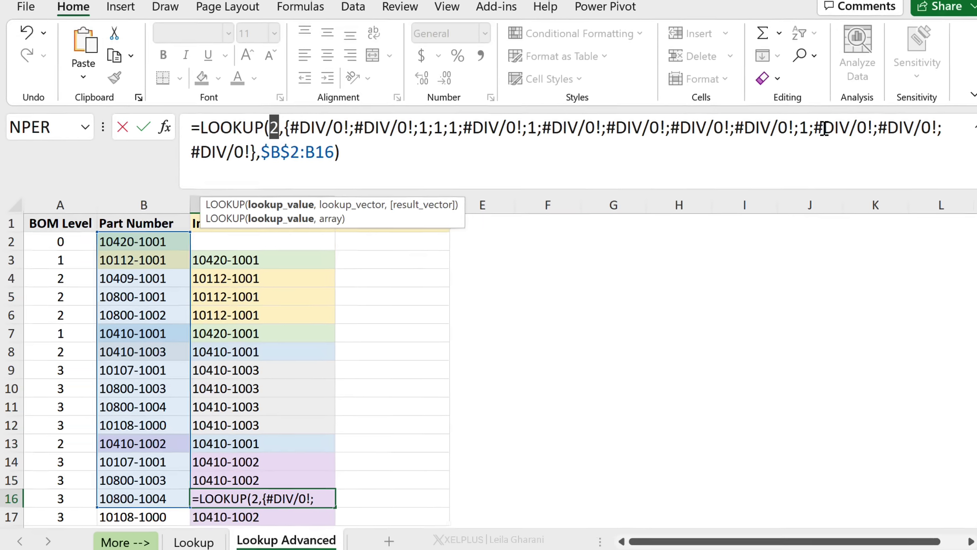
pyautogui.hotkey('ctrl', 'z')
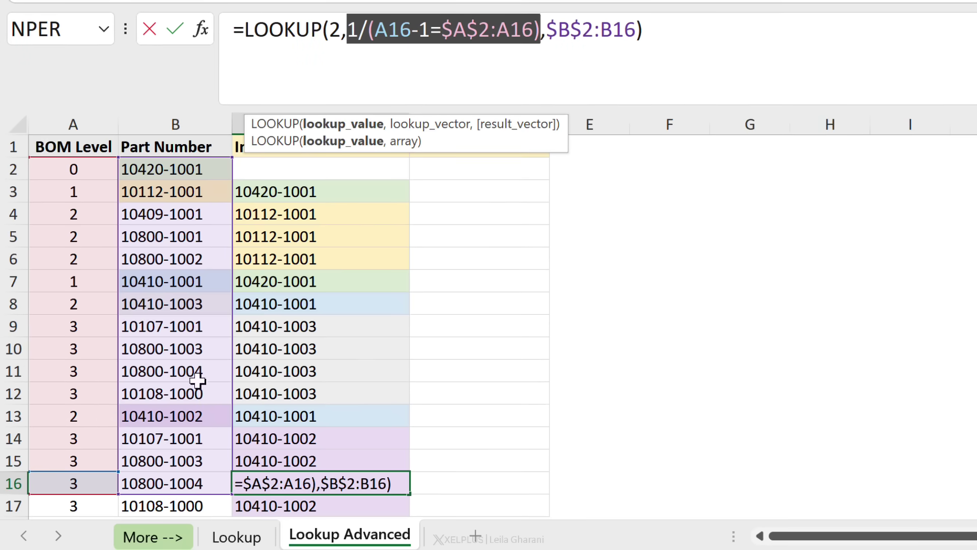
pyautogui.press('Return')
pyautogui.click(346, 190)
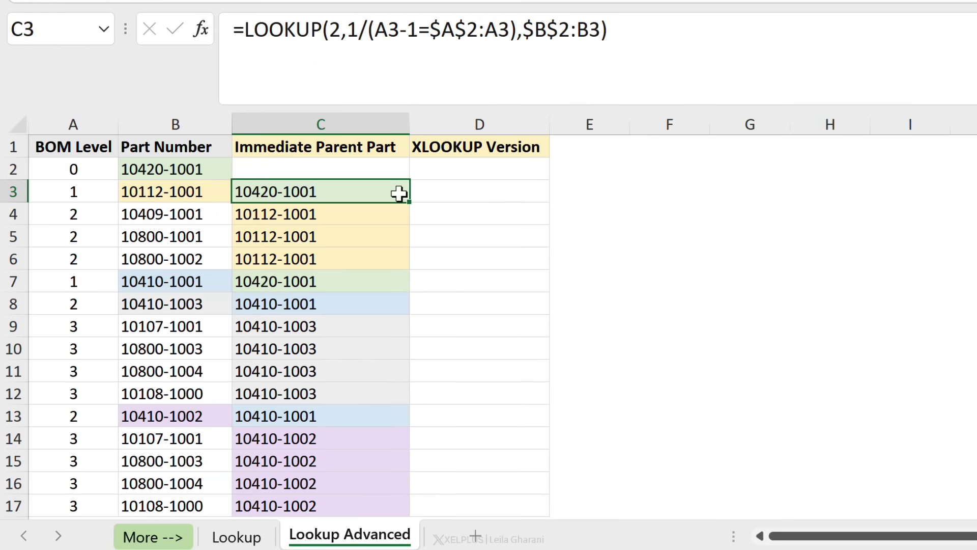
# Copy the C3 lookup formula up into C2 for the top-level part and select C2
pyautogui.moveTo(410, 201); pyautogui.dragTo(401, 166)
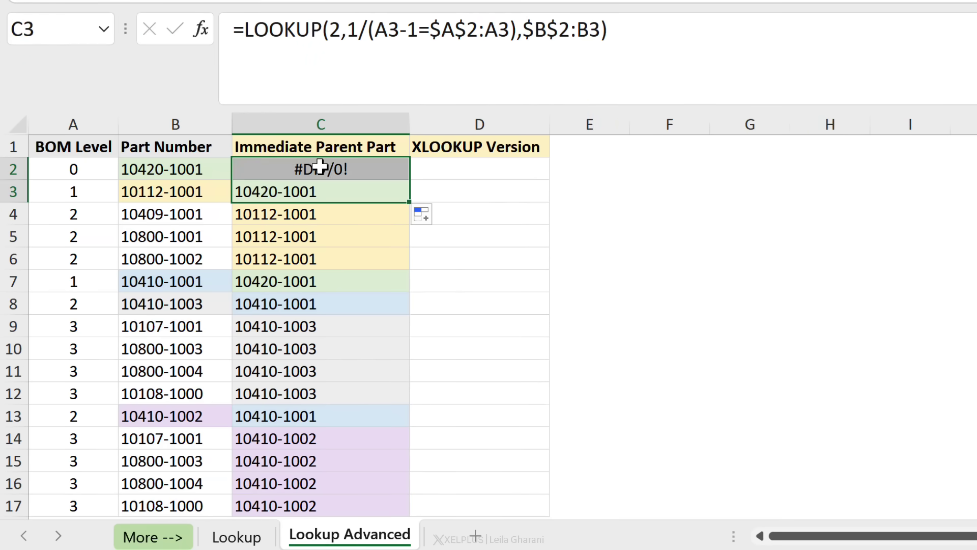
pyautogui.click(321, 165)
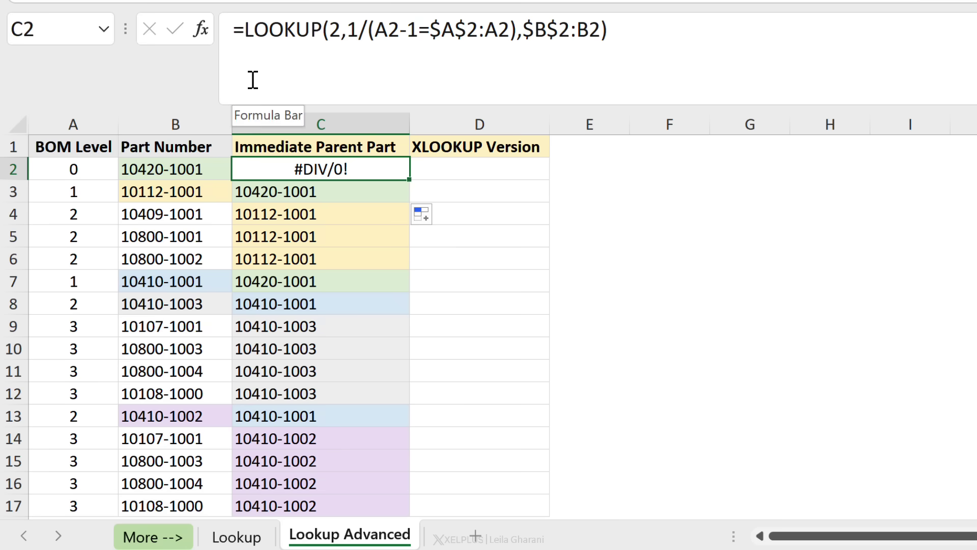
# Wrap the C2 lookup formula in IFERROR with "-" as the error value and fill it down to C17
pyautogui.click(243, 29)
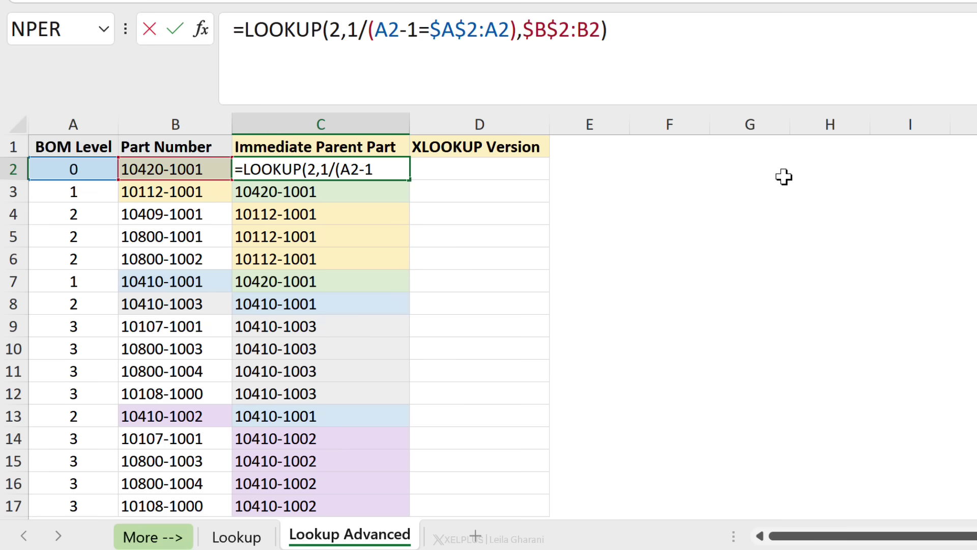
pyautogui.write('ife')
pyautogui.press('Tab')
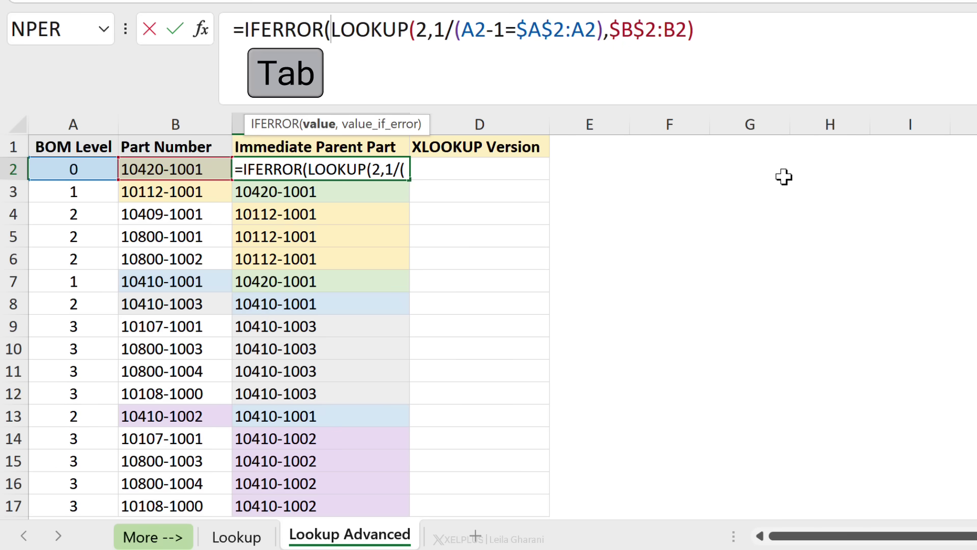
pyautogui.click(747, 30)
pyautogui.write(',')
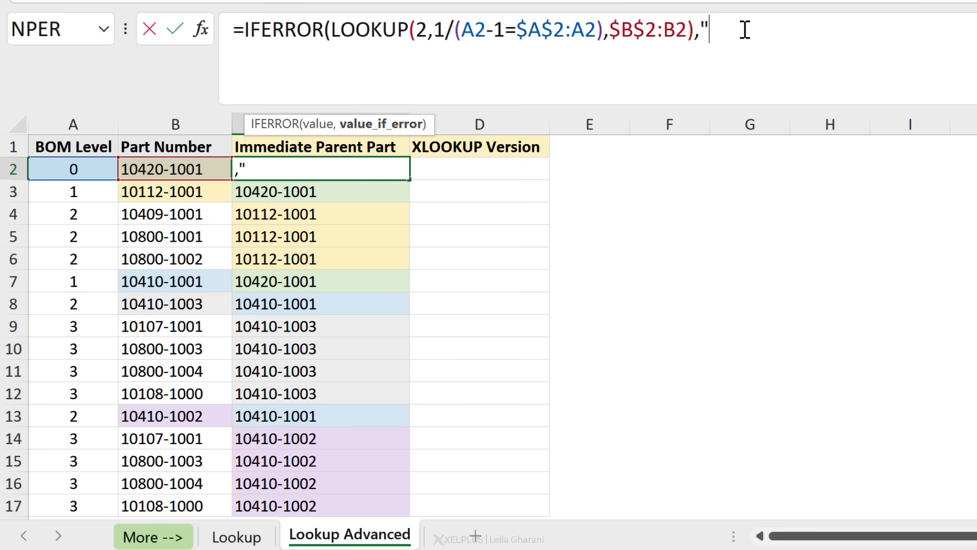
pyautogui.write('"-")')
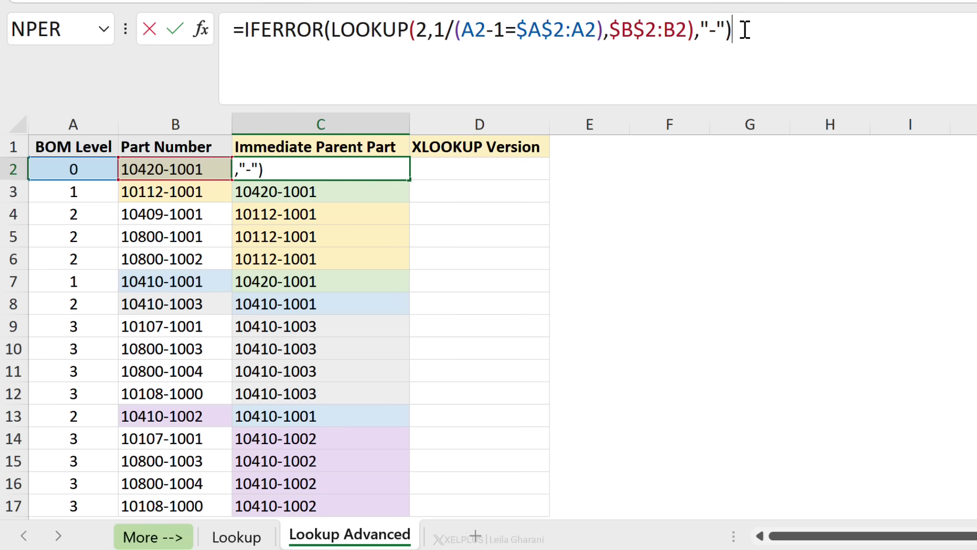
pyautogui.press('Return')
pyautogui.click(388, 173)
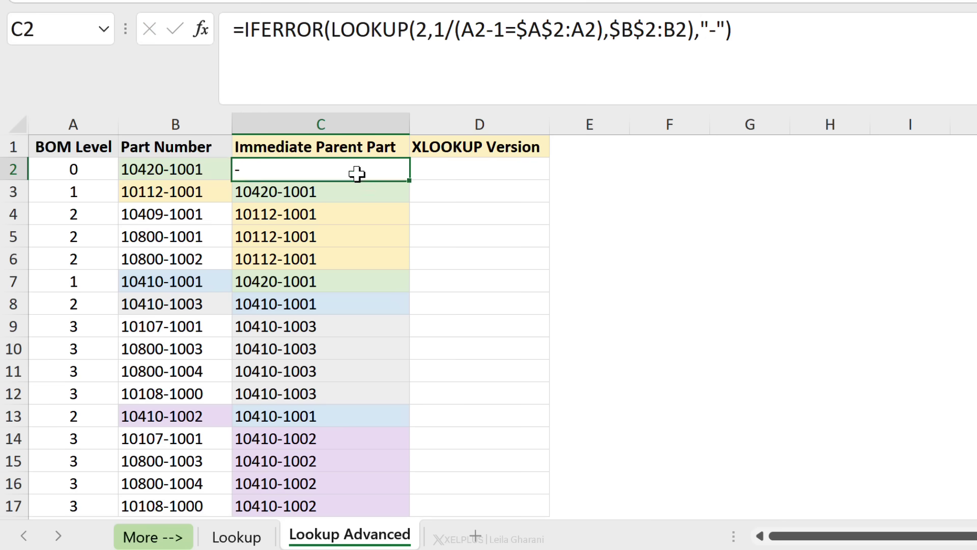
pyautogui.doubleClick(410, 177)
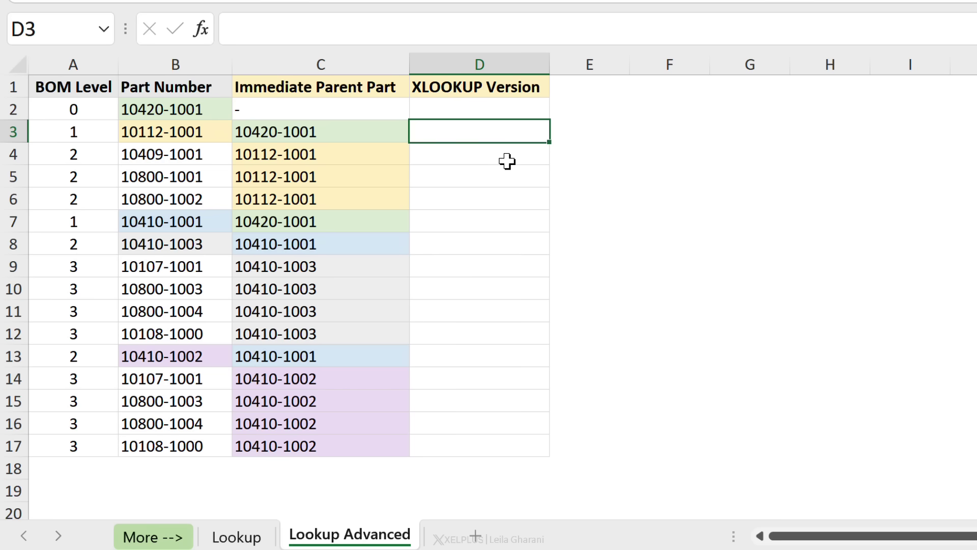
# Start an XLOOKUP formula in D3 with A3-1 as the lookup value
pyautogui.press('Left')
pyautogui.press('Right')
pyautogui.write('=xl')
pyautogui.press('Tab')
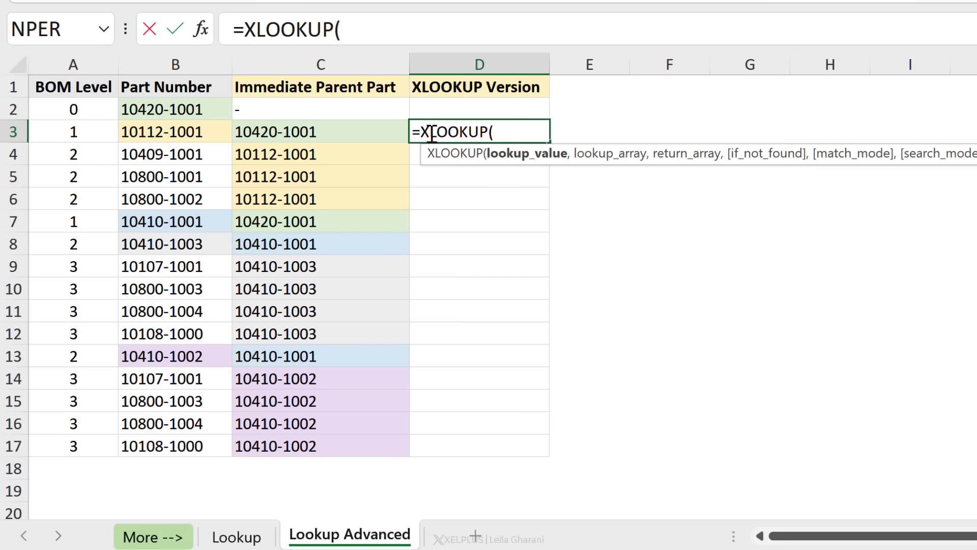
pyautogui.click(66, 134)
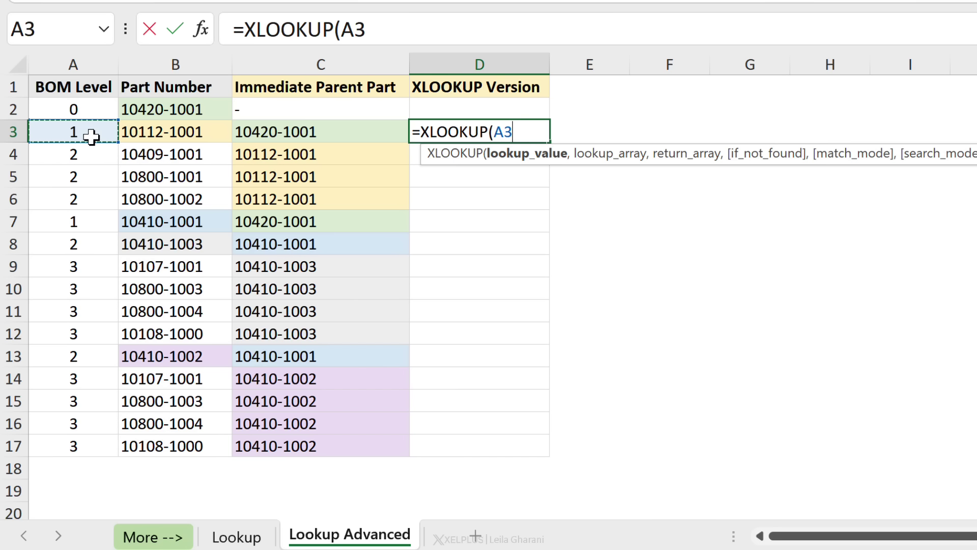
pyautogui.write('-1')
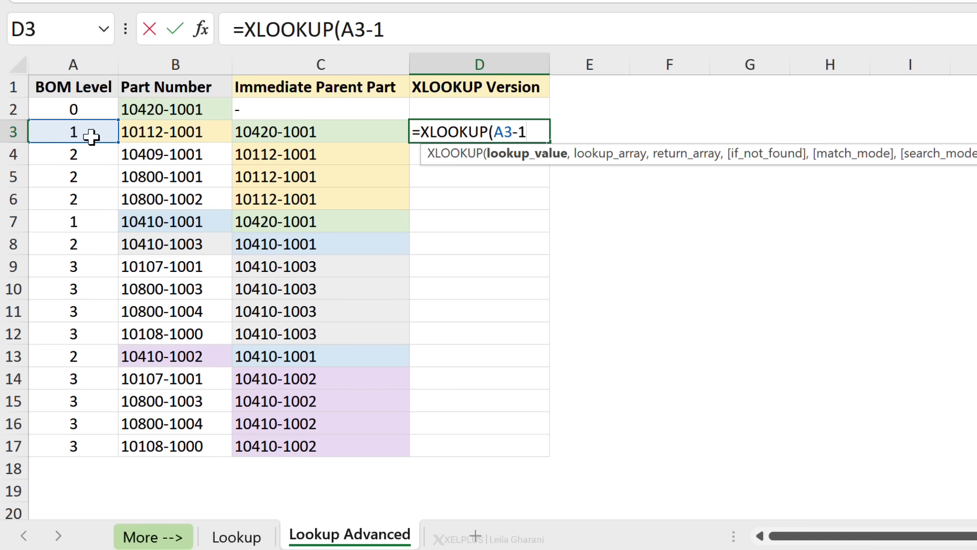
# Add the expanding range $A$2:A3 as the lookup array of the D3 XLOOKUP, with its first cell locked
pyautogui.write(',')
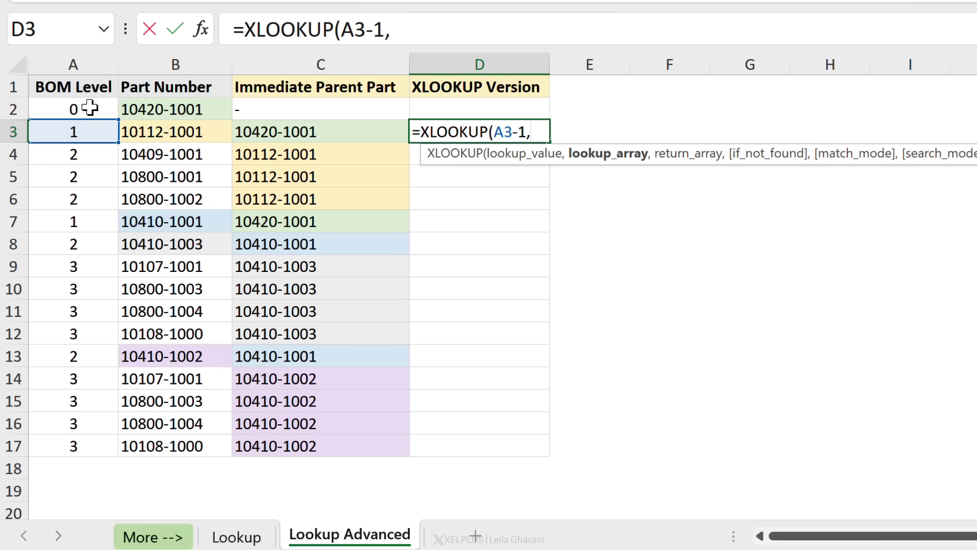
pyautogui.moveTo(87, 108); pyautogui.dragTo(87, 125)
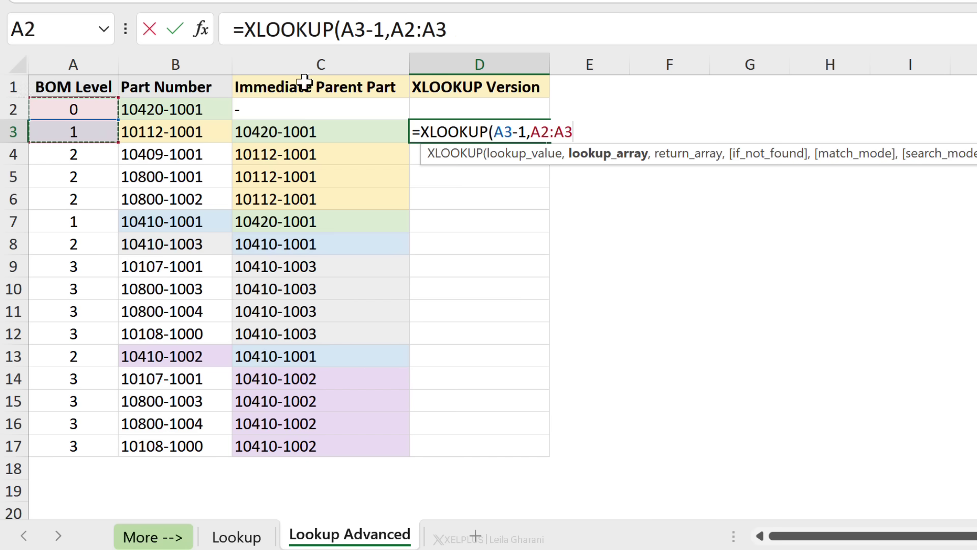
pyautogui.click(404, 29)
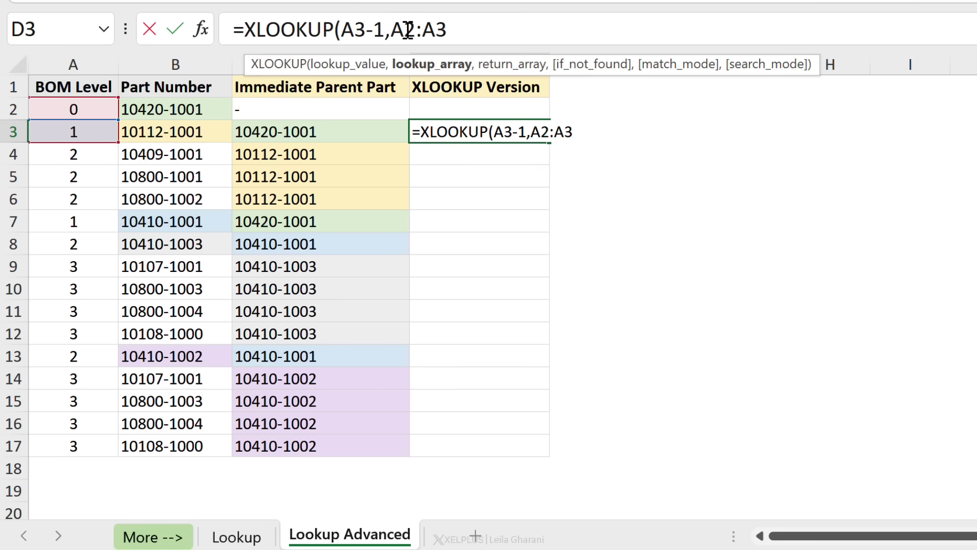
pyautogui.press('F4')
pyautogui.click(519, 27)
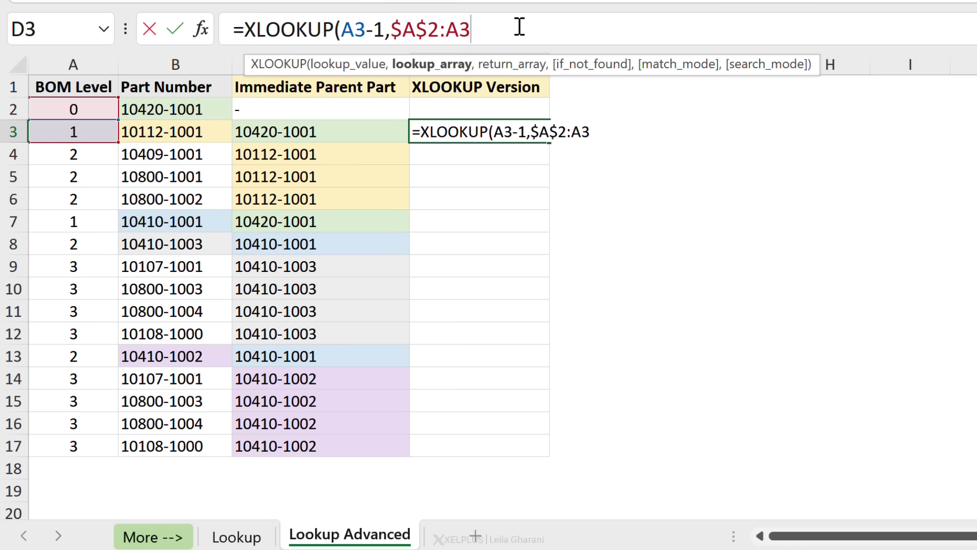
# Add $B$2:B3 as the return array of the D3 XLOOKUP, with its first cell locked
pyautogui.write(',')
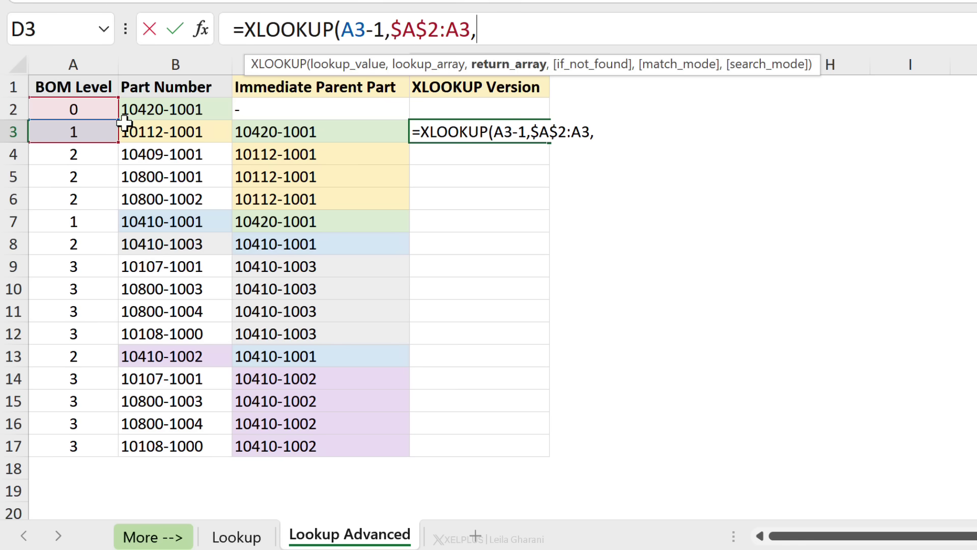
pyautogui.click(159, 111)
pyautogui.moveTo(157, 132); pyautogui.dragTo(158, 133)
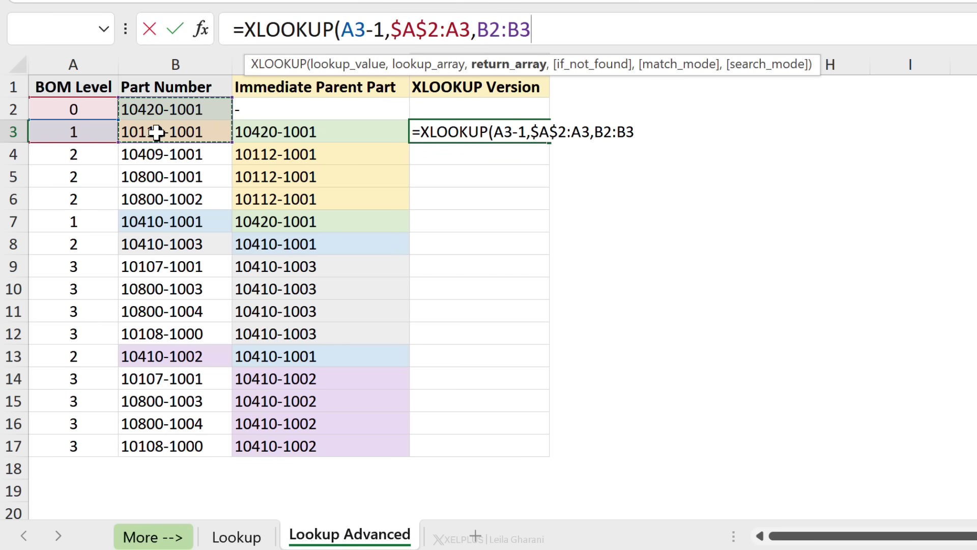
pyautogui.click(486, 28)
pyautogui.press('F4')
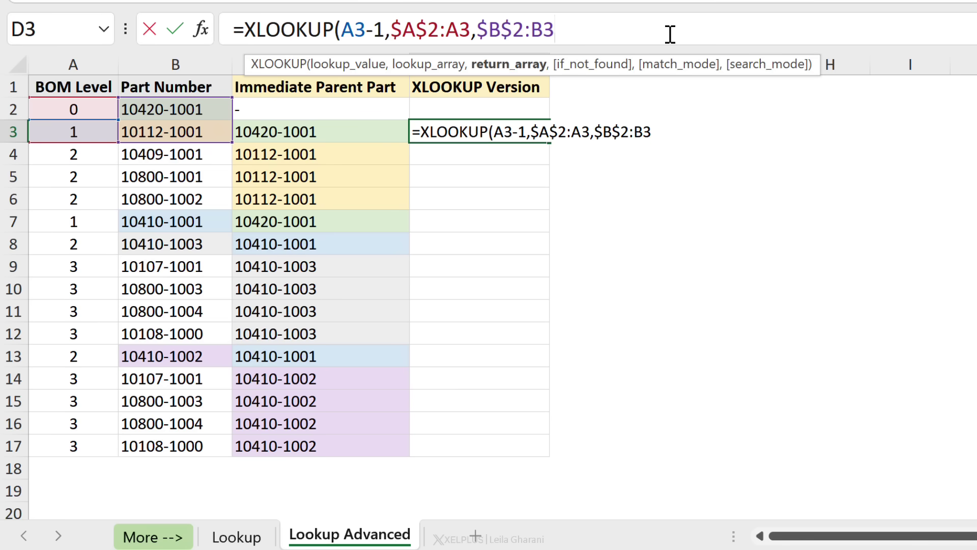
# Complete the D3 XLOOKUP with "-" if not found, exact match mode 0 and last-to-first search mode -1
pyautogui.write(',"-')
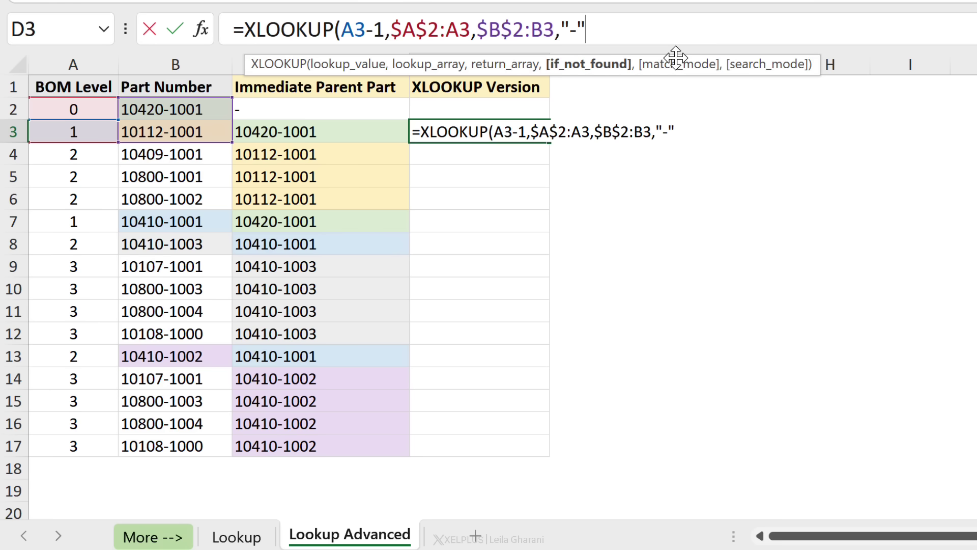
pyautogui.write('",')
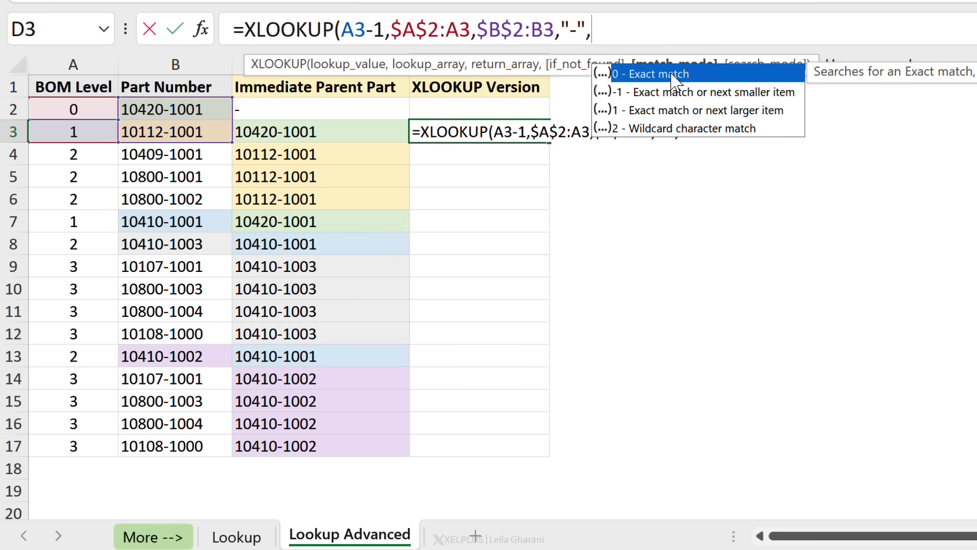
pyautogui.write('0,')
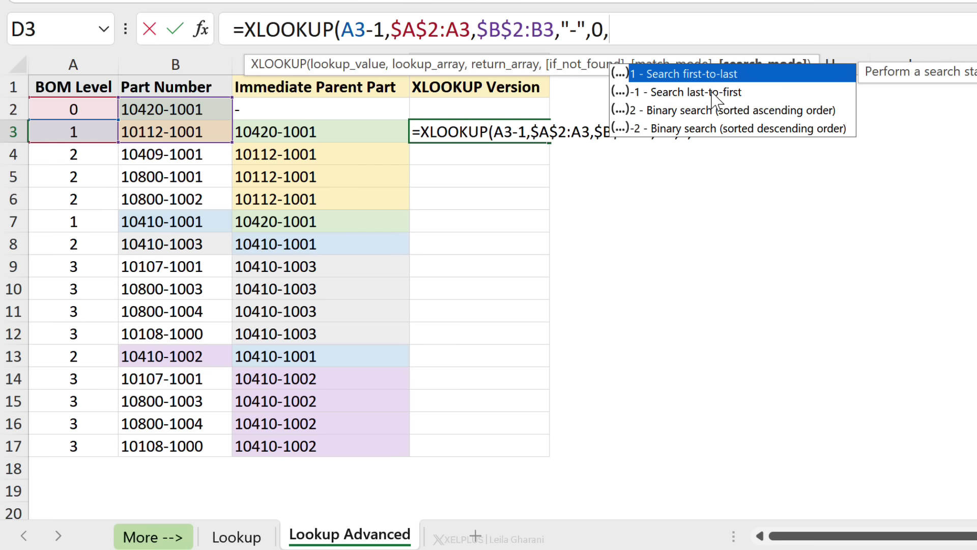
pyautogui.click(685, 93)
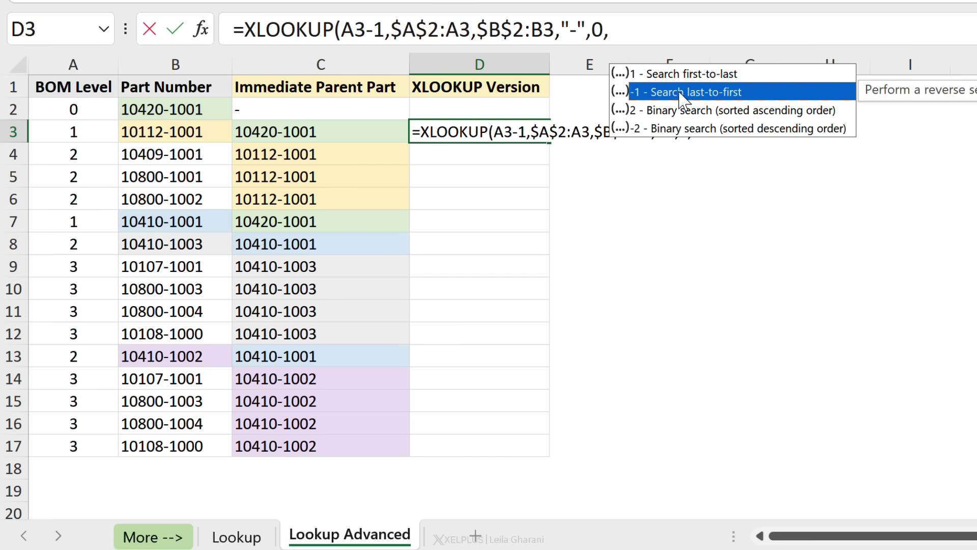
pyautogui.doubleClick(680, 93)
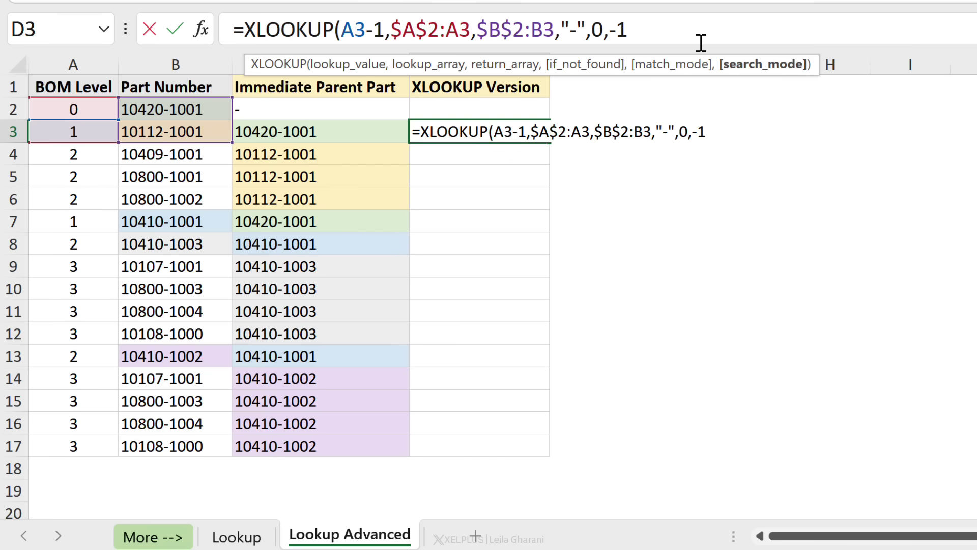
pyautogui.write(')')
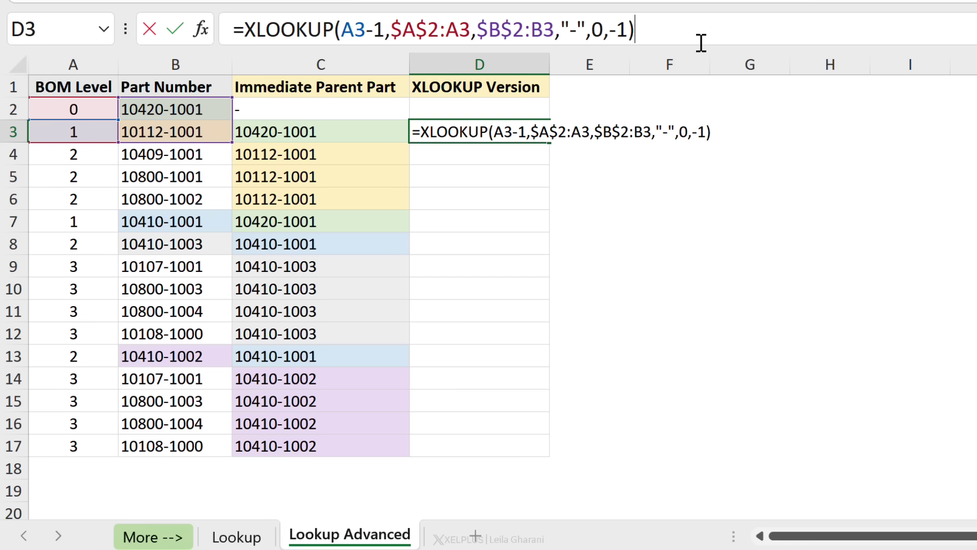
pyautogui.press('Return')
# Fill the D3 XLOOKUP formula down to D17 and check it against the LOOKUP formulas in C14 and C3
pyautogui.click(529, 134)
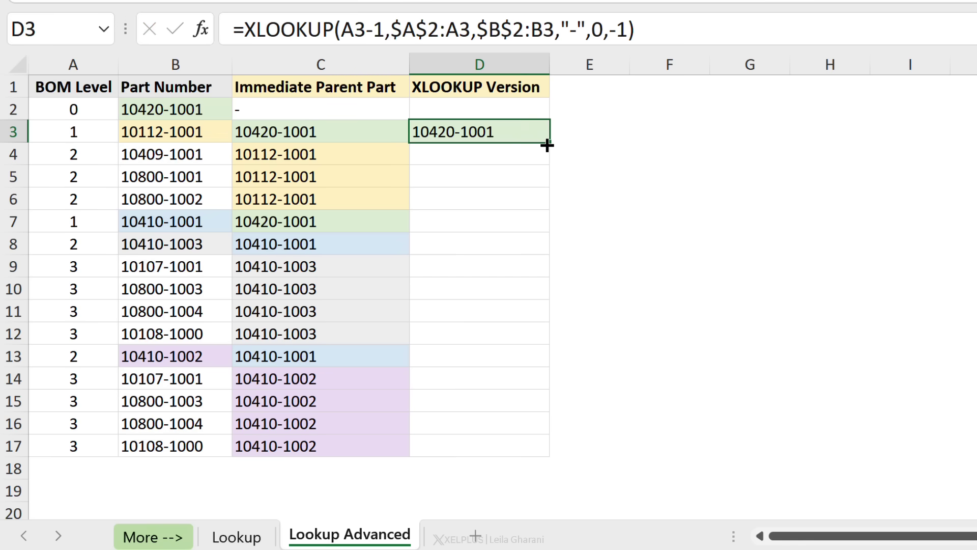
pyautogui.doubleClick(547, 146)
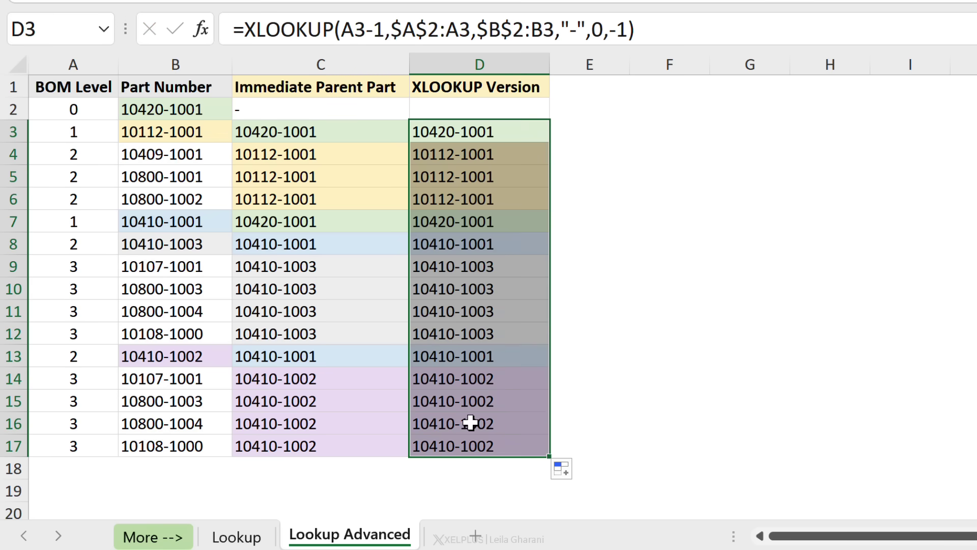
pyautogui.click(470, 423)
pyautogui.click(297, 374)
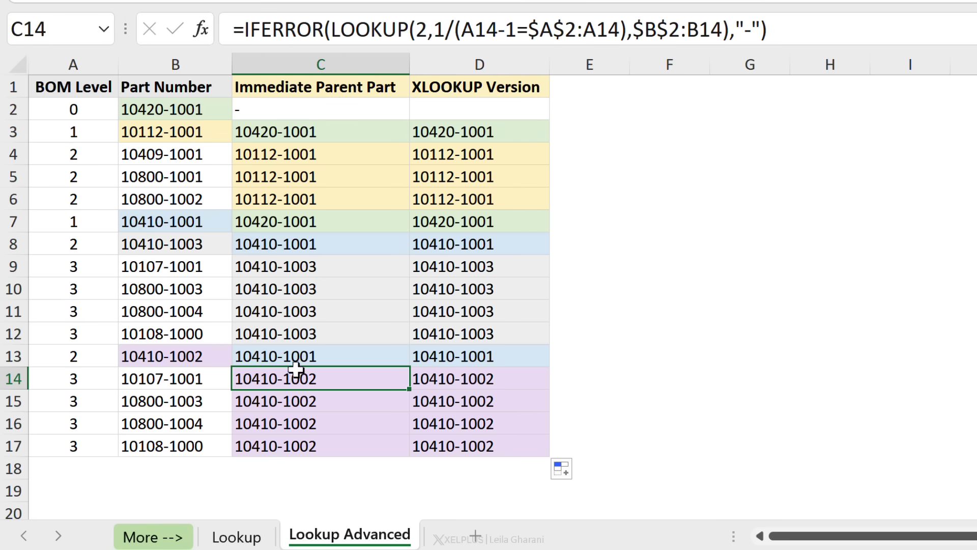
pyautogui.click(322, 131)
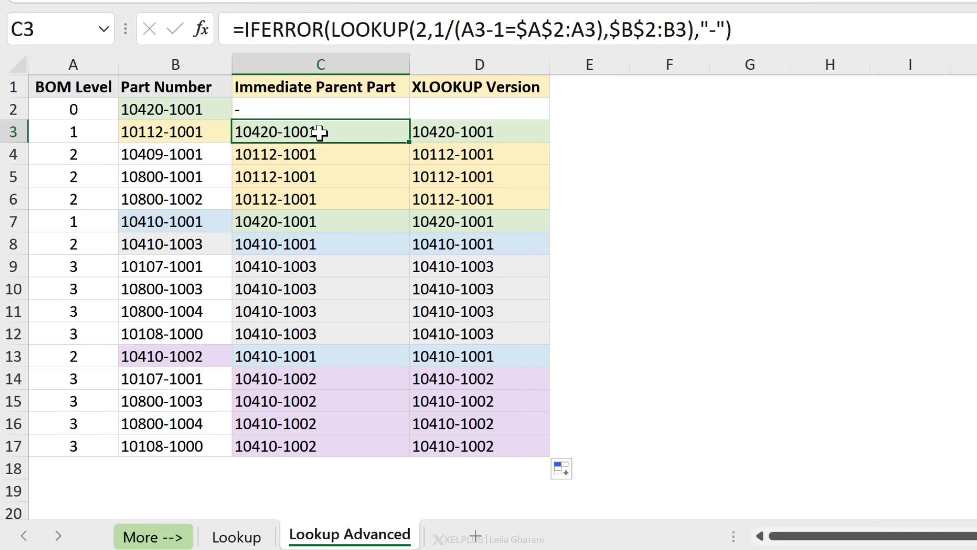
# Copy the D3 XLOOKUP formula up into D2 and select D2 to check it
pyautogui.click(492, 130)
pyautogui.moveTo(551, 140); pyautogui.dragTo(548, 107)
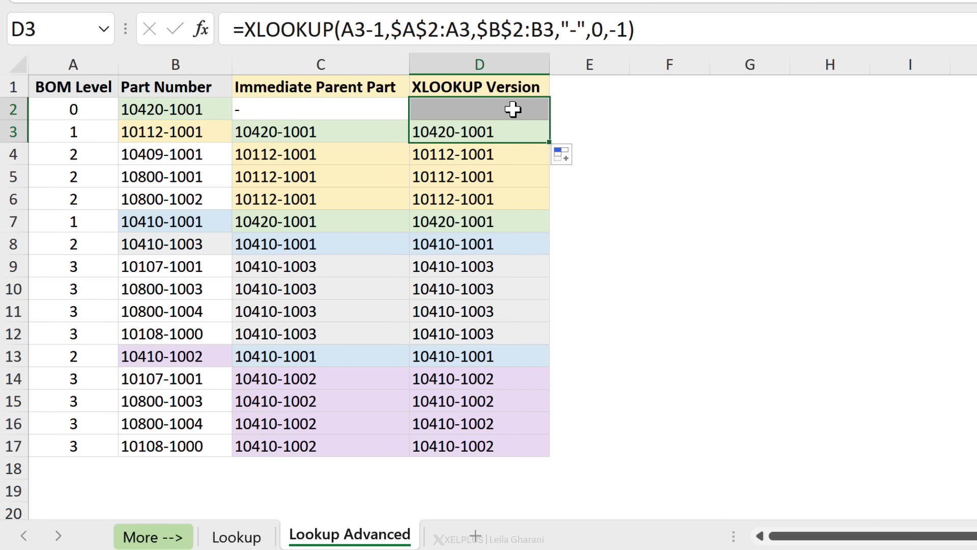
pyautogui.click(513, 108)
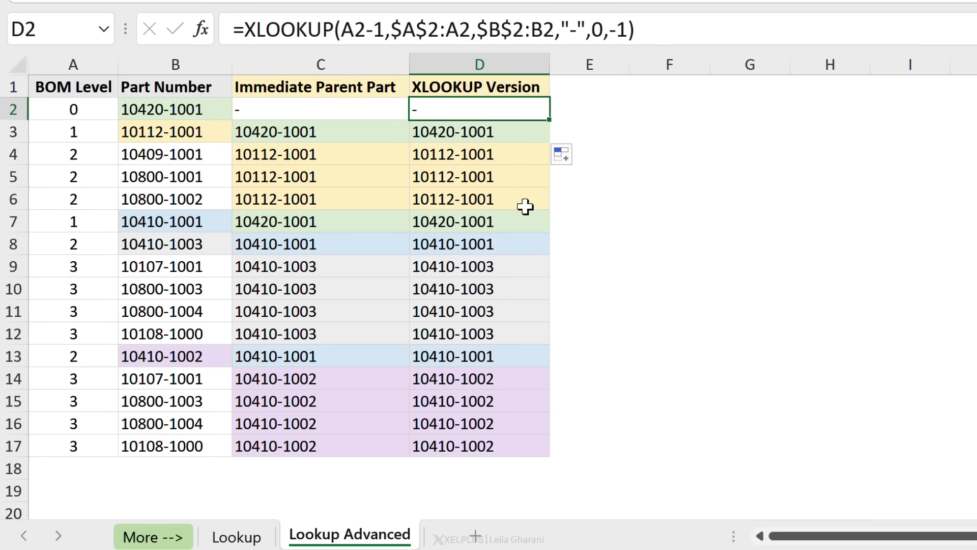